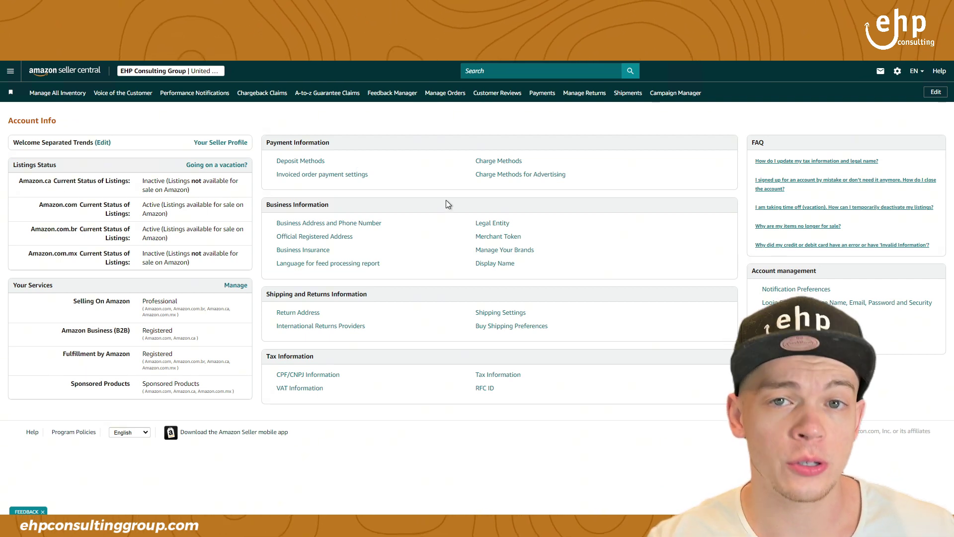
# On User Permissions, invite a new user by entering their name and e-mail address.
pyautogui.moveTo(901, 77)
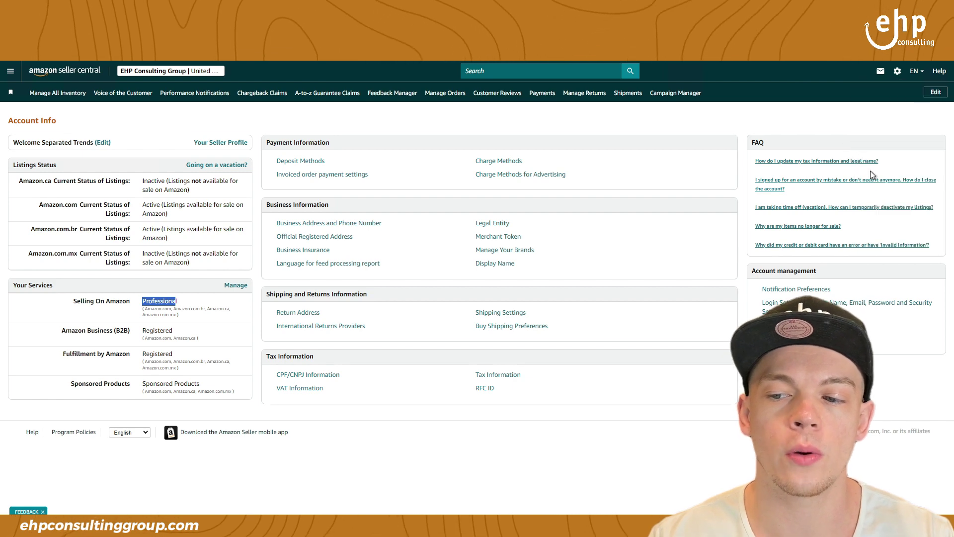
pyautogui.click(899, 193)
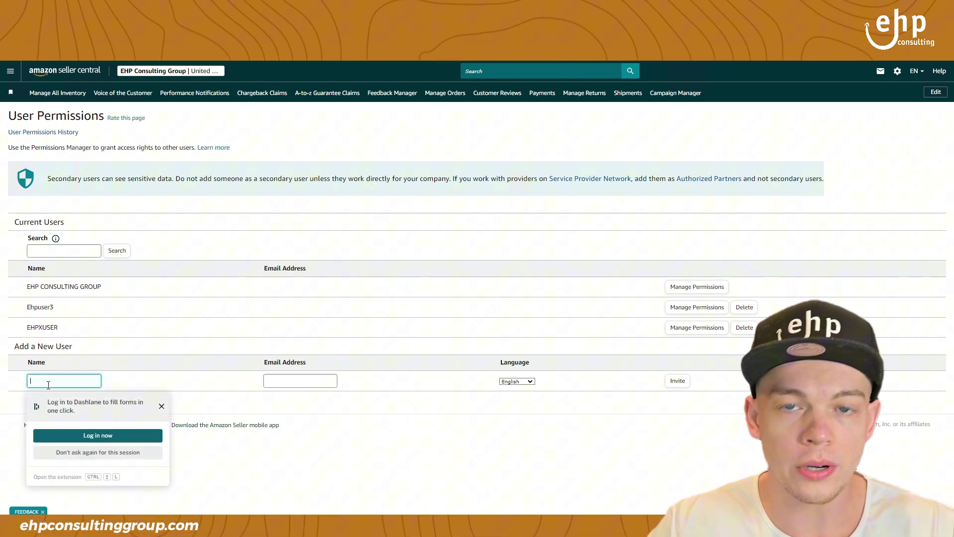
pyautogui.write('Josh')
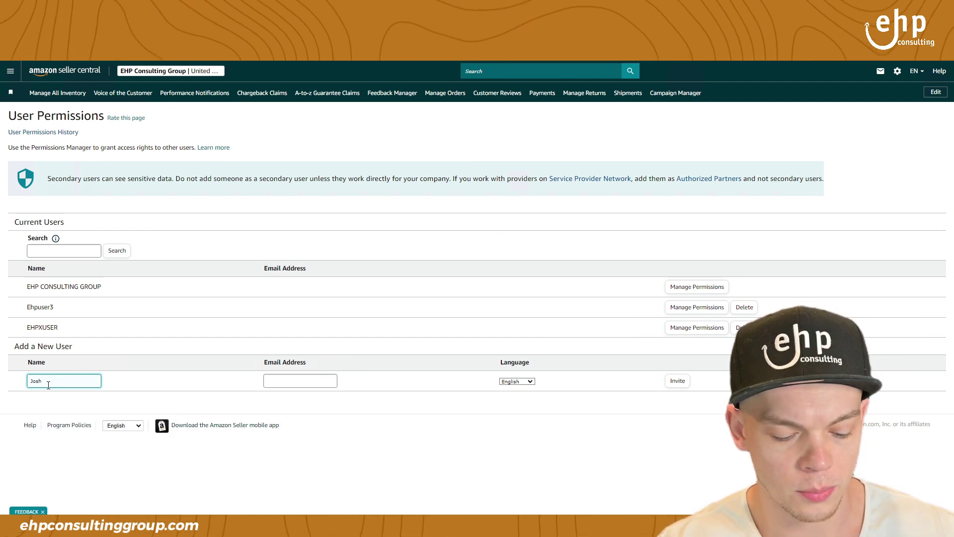
pyautogui.write('EHP')
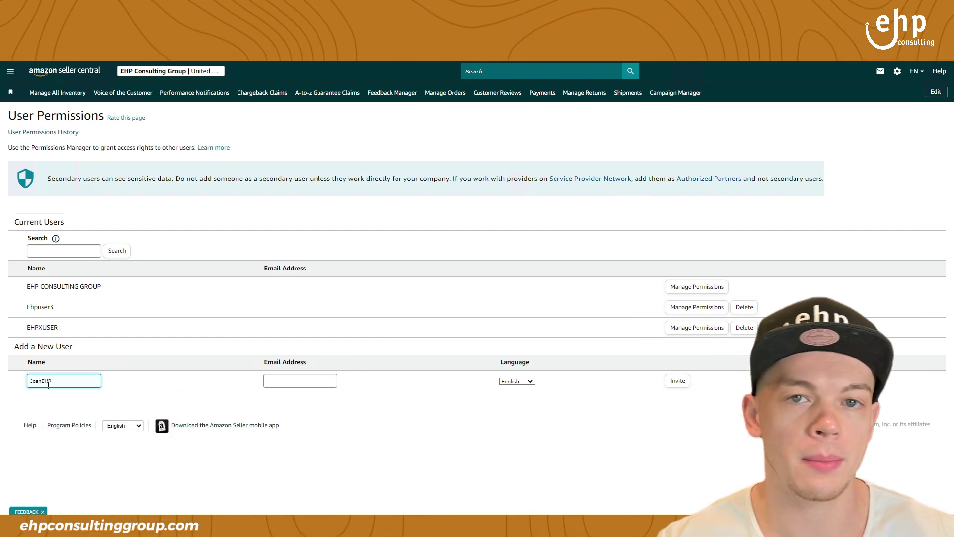
pyautogui.click(297, 382)
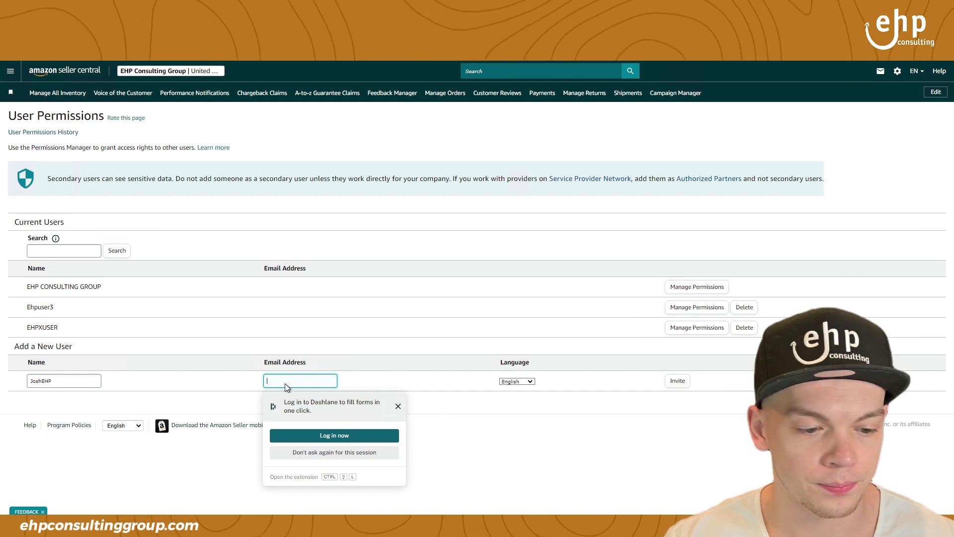
pyautogui.hotkey('ctrl', 'v')
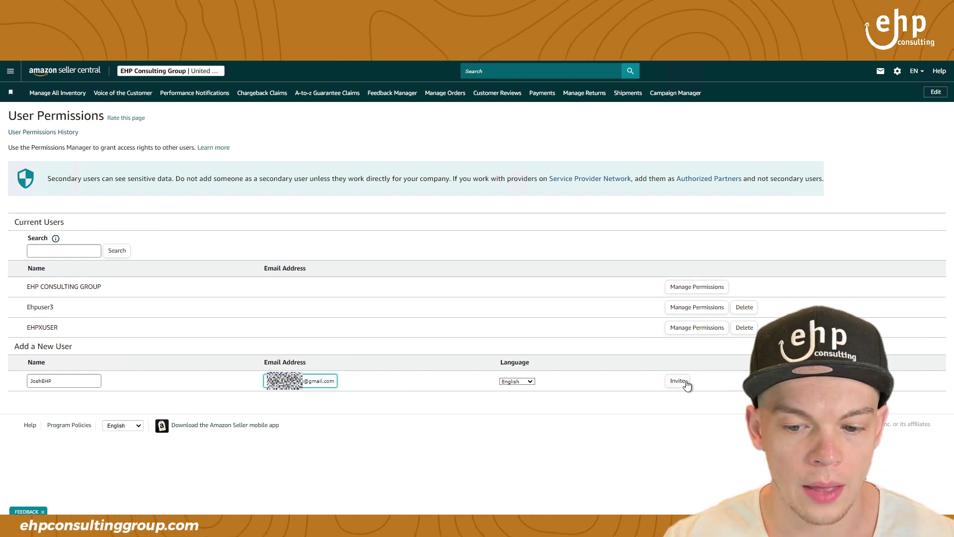
pyautogui.click(677, 381)
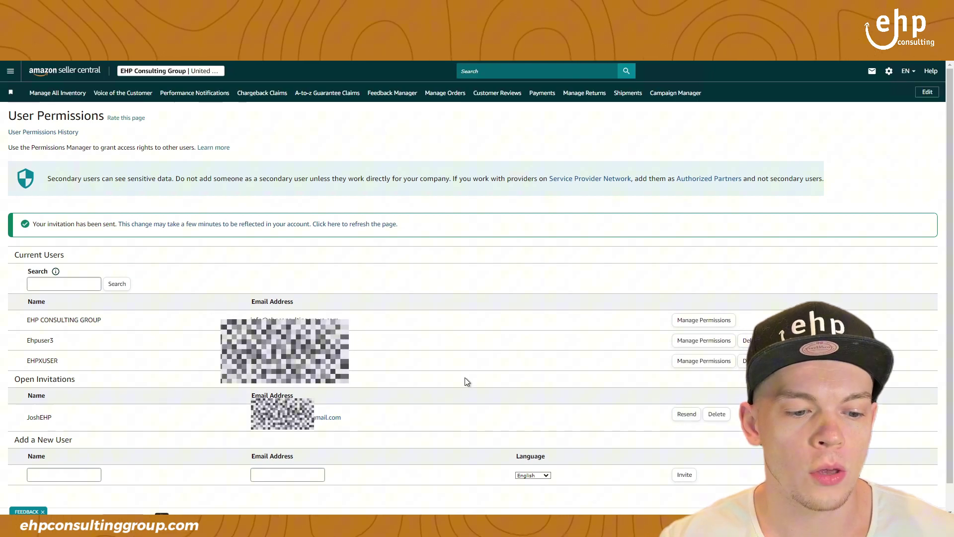
pyautogui.scroll(-1, 464, 380)
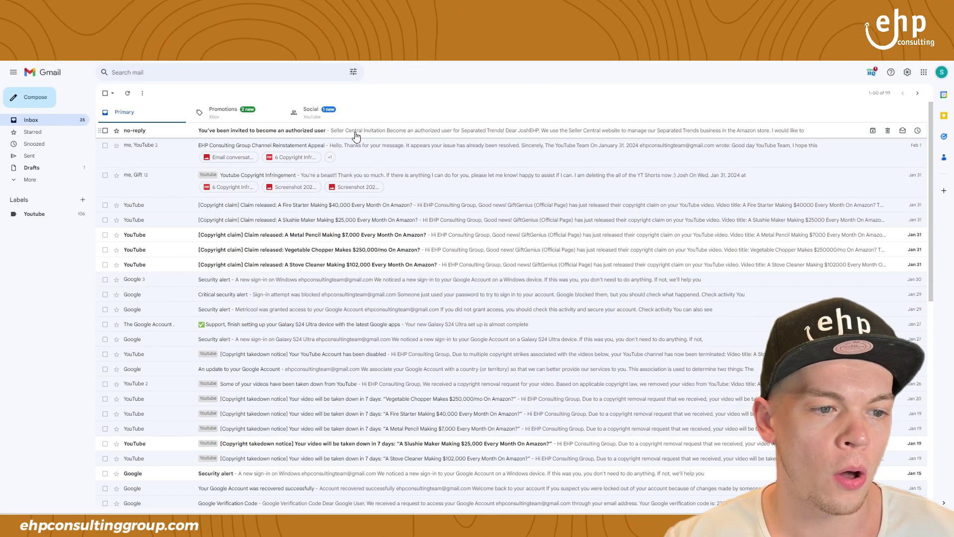
# Open the 'You've been invited to become an authorized user' email and bring up the link's menu.
pyautogui.click(173, 128)
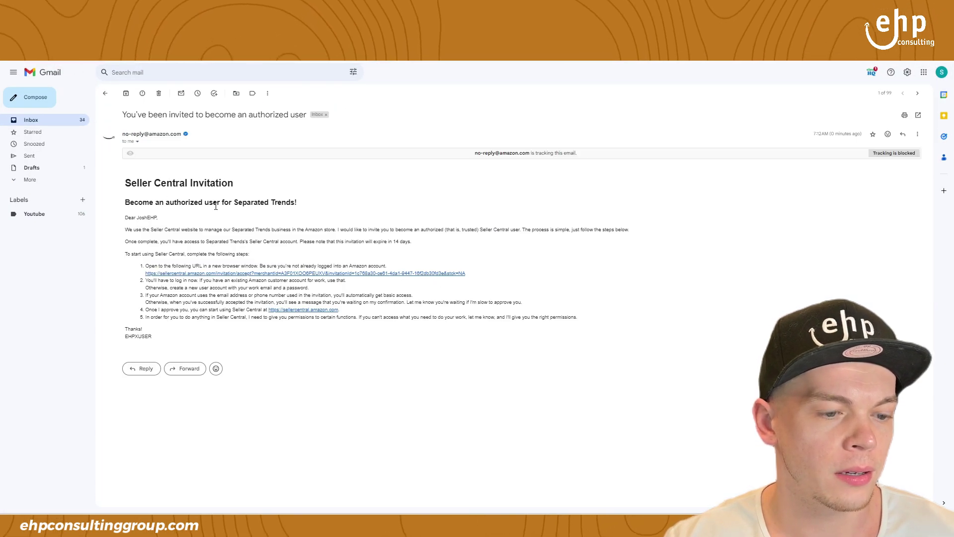
pyautogui.rightClick(304, 277)
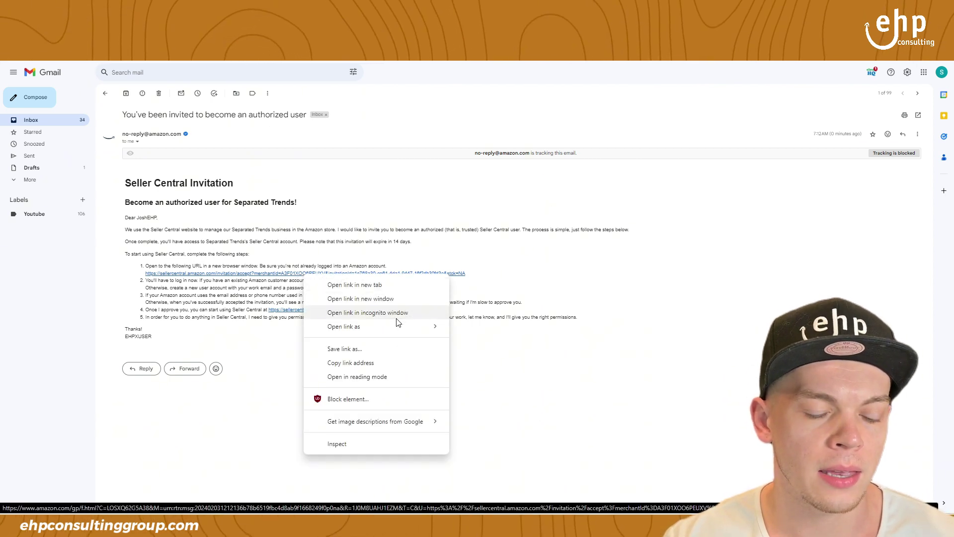
# Copy the invitation link address and load it in a new Incognito window.
pyautogui.click(381, 368)
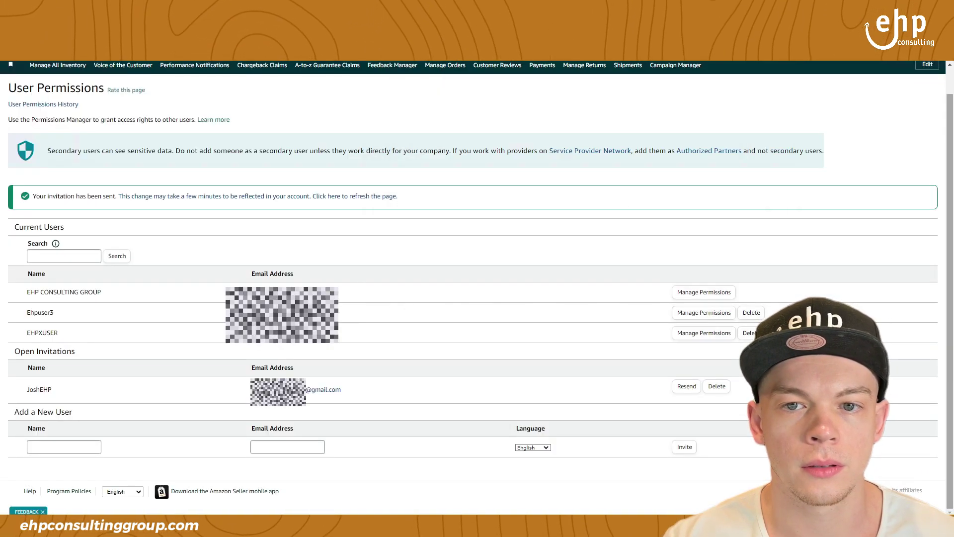
pyautogui.click(940, 48)
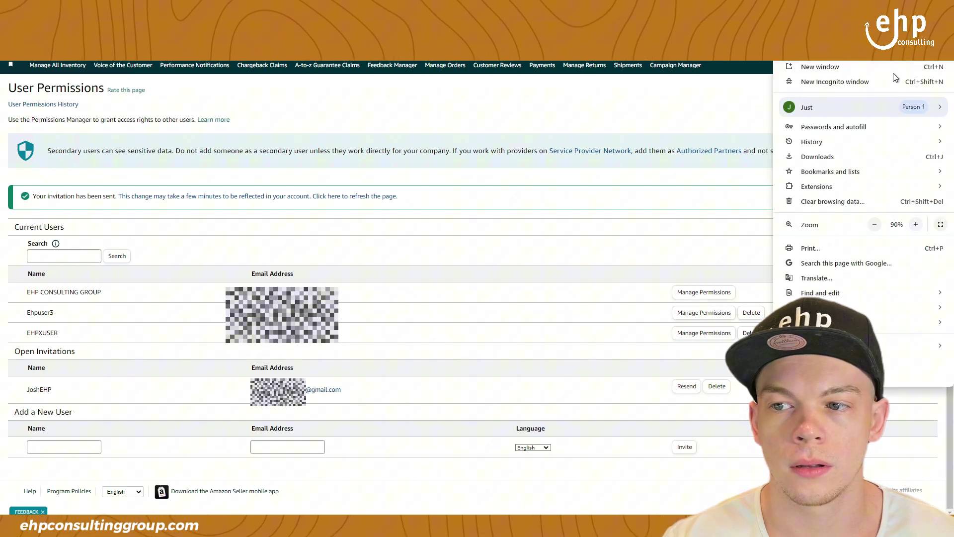
pyautogui.click(887, 80)
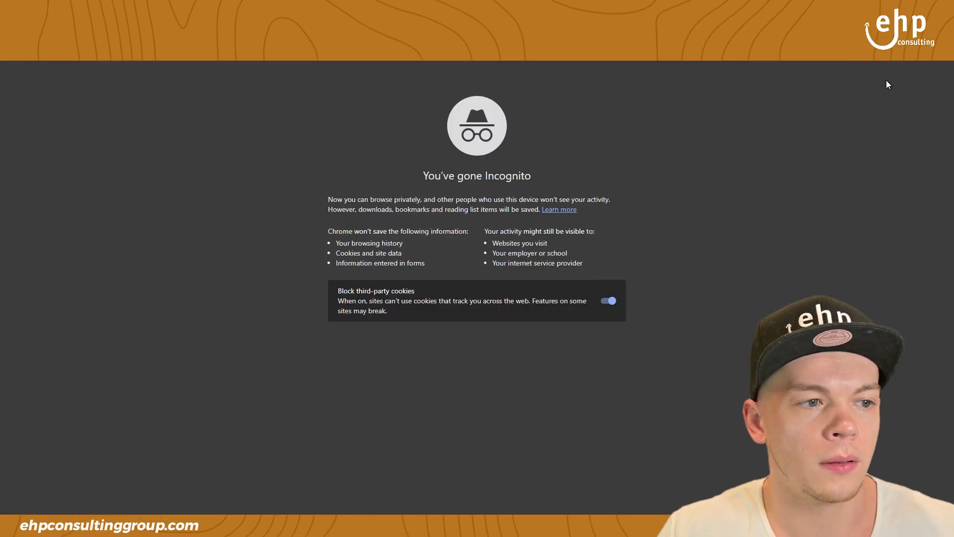
pyautogui.hotkey('ctrl', 'v')
pyautogui.press('Return')
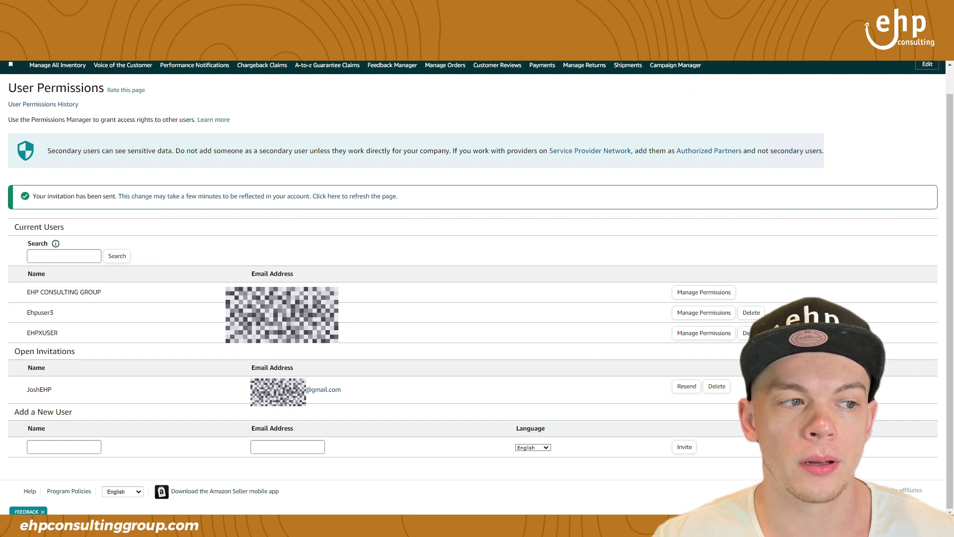
# Open Manage Permissions for the second user listed under Current Users.
pyautogui.scroll(-1, 735, 449)
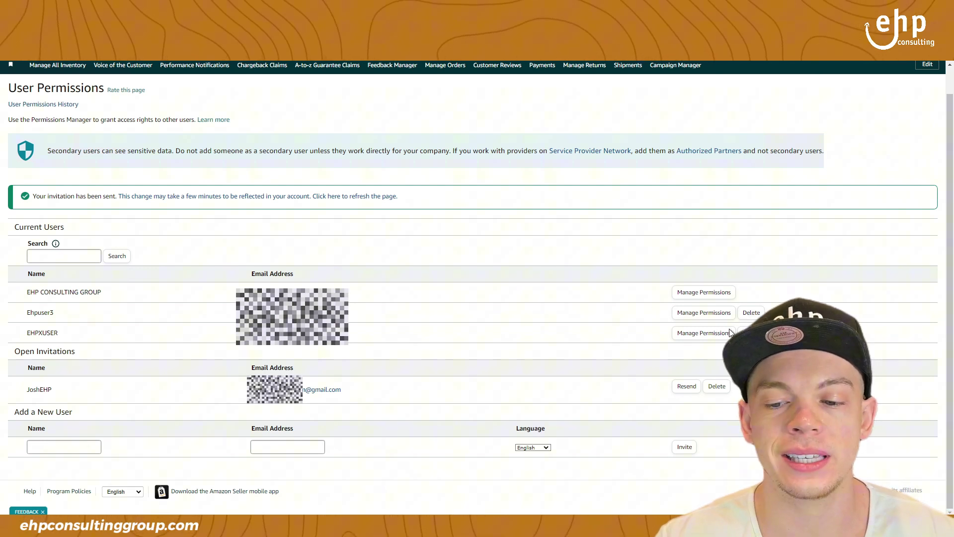
pyautogui.click(690, 317)
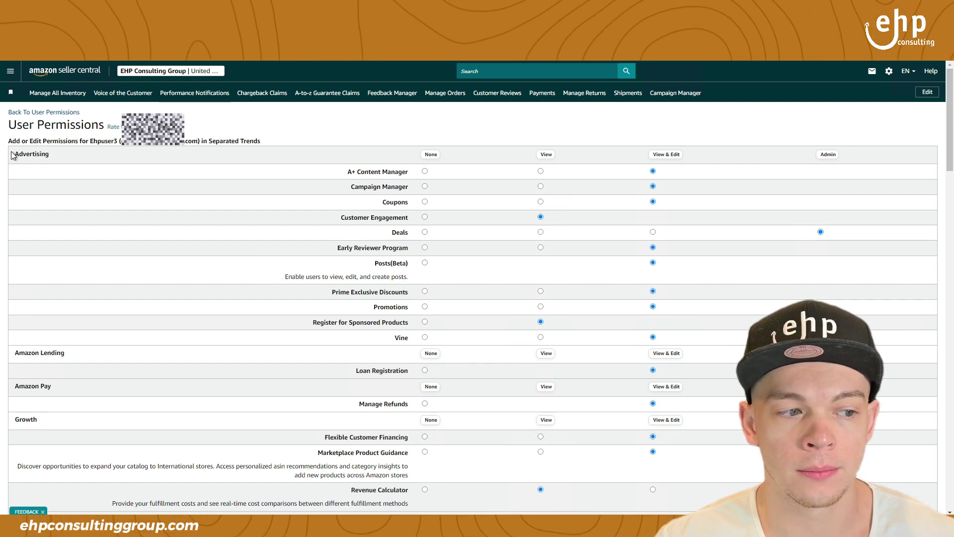
pyautogui.moveTo(12, 155); pyautogui.dragTo(441, 337)
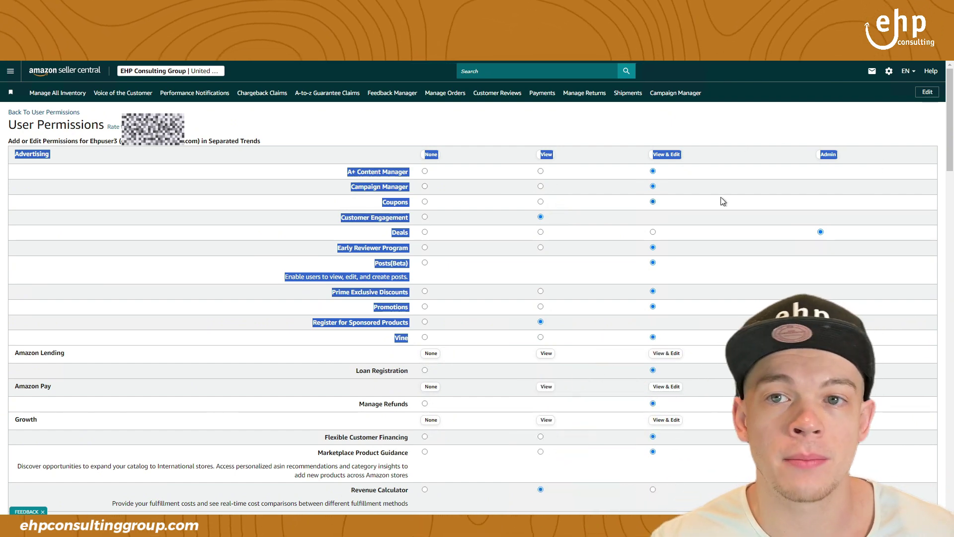
pyautogui.scroll(-2, 711, 263)
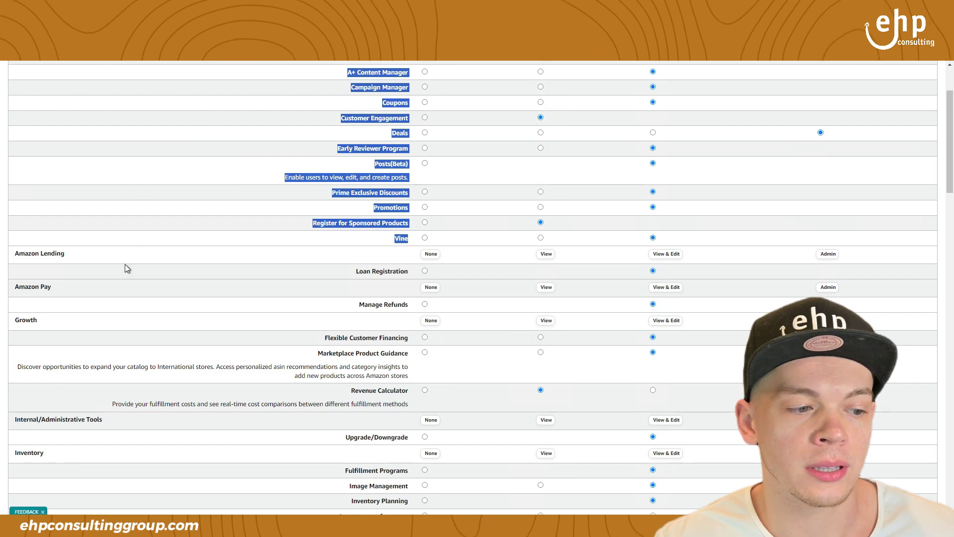
pyautogui.scroll(-2, 90, 263)
pyautogui.scroll(-2, 77, 287)
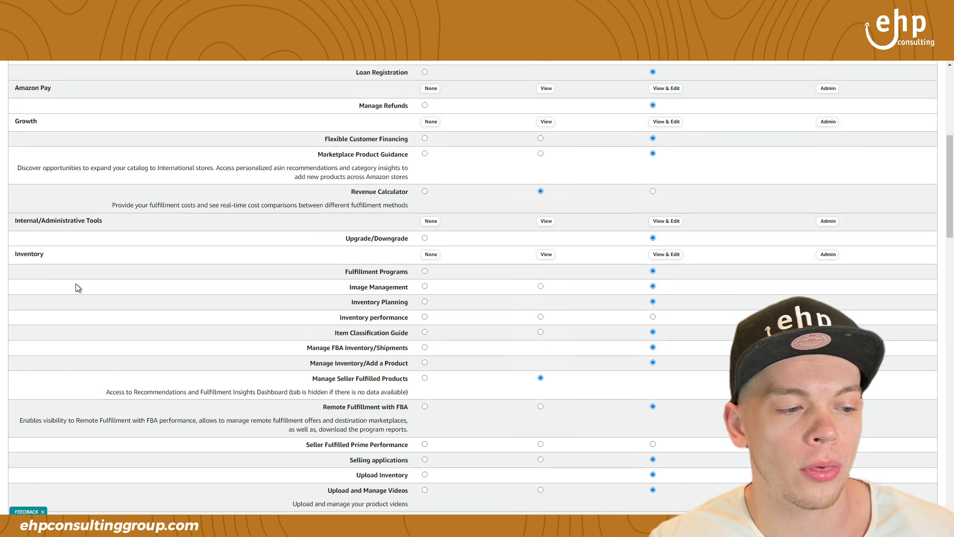
pyautogui.scroll(-5, 57, 271)
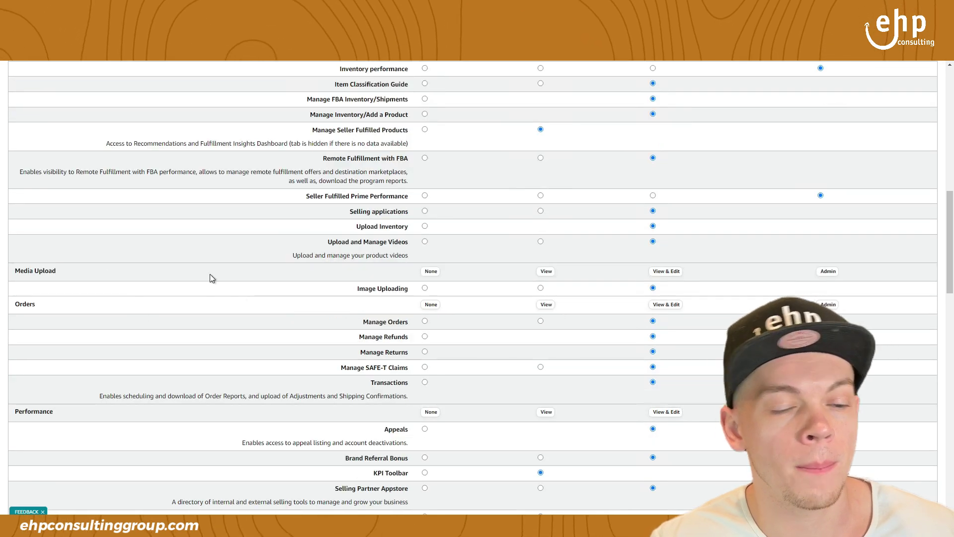
pyautogui.scroll(-2, 81, 165)
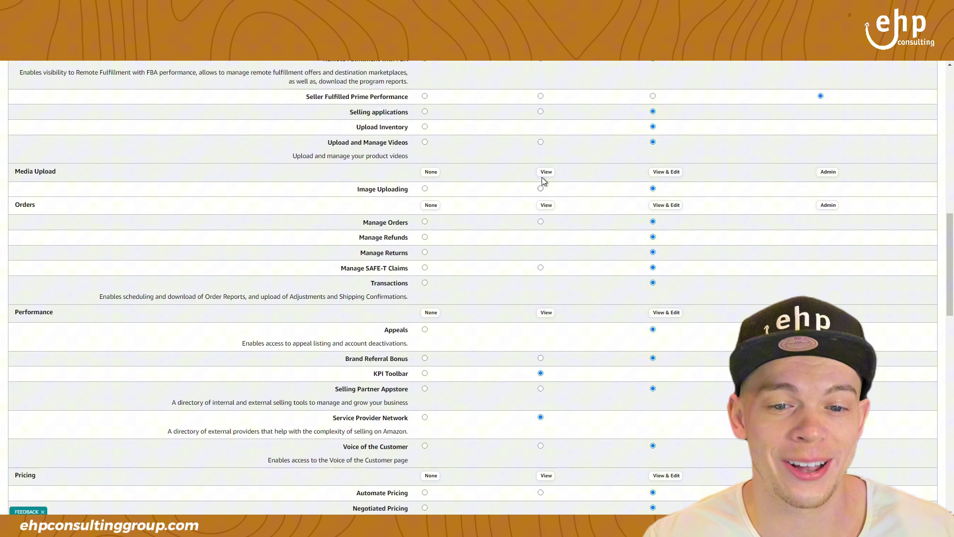
pyautogui.scroll(-1, 75, 202)
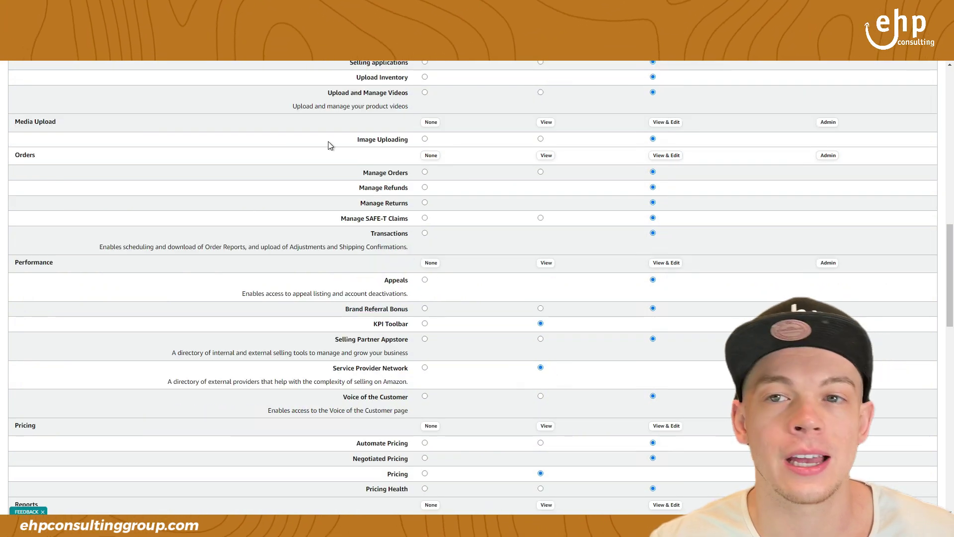
pyautogui.scroll(-1, 91, 178)
pyautogui.scroll(-1, 54, 210)
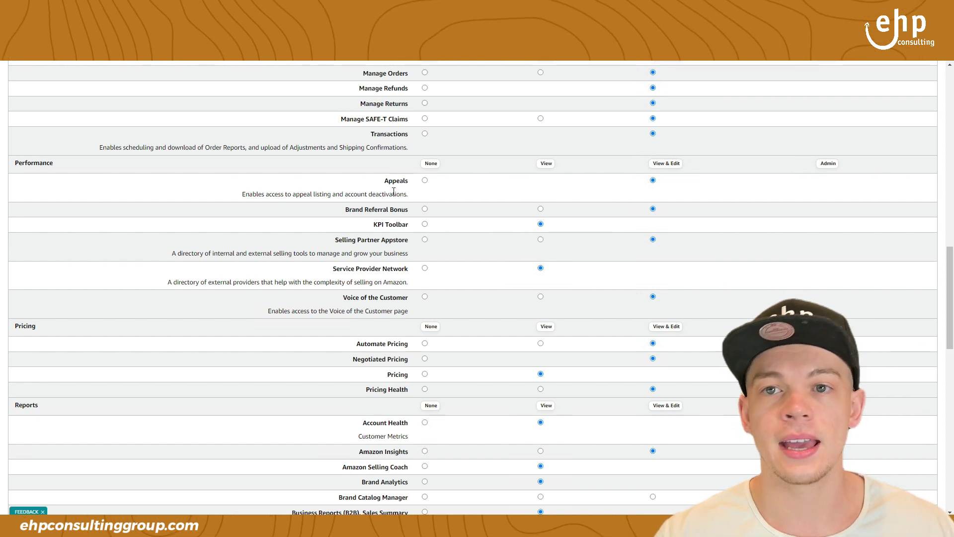
pyautogui.doubleClick(28, 163)
pyautogui.scroll(-4, 213, 286)
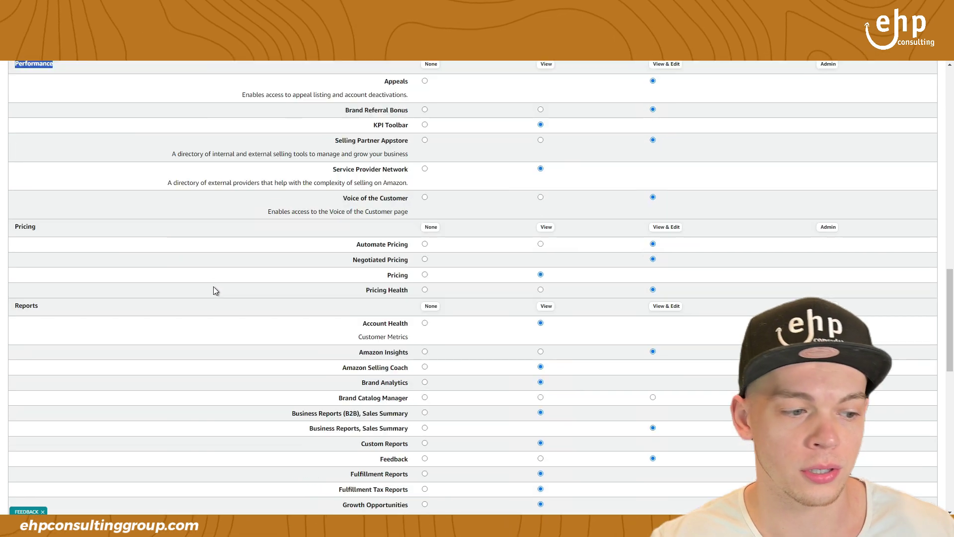
# Walk through the Settings permissions and set Seller Configuration to None.
pyautogui.scroll(-3, 280, 255)
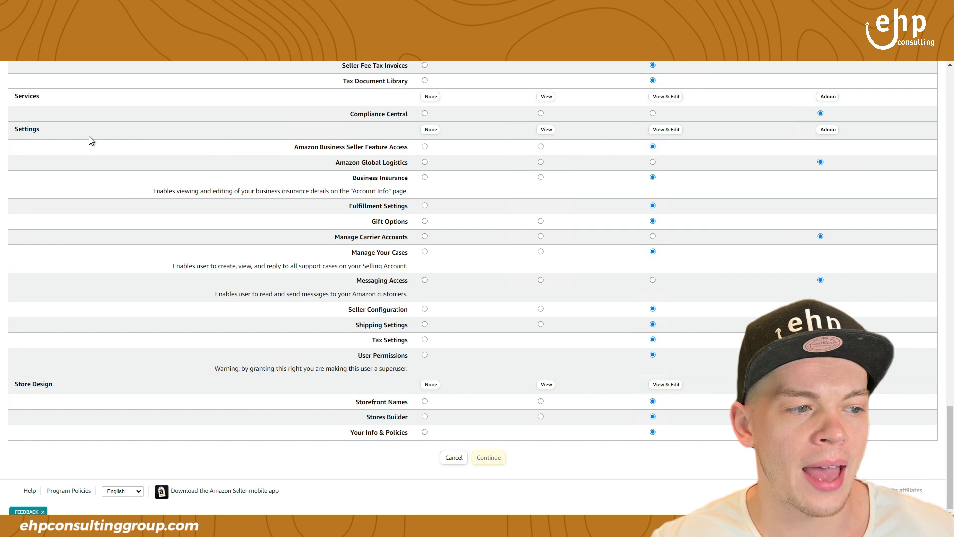
pyautogui.moveTo(14, 131); pyautogui.dragTo(217, 143)
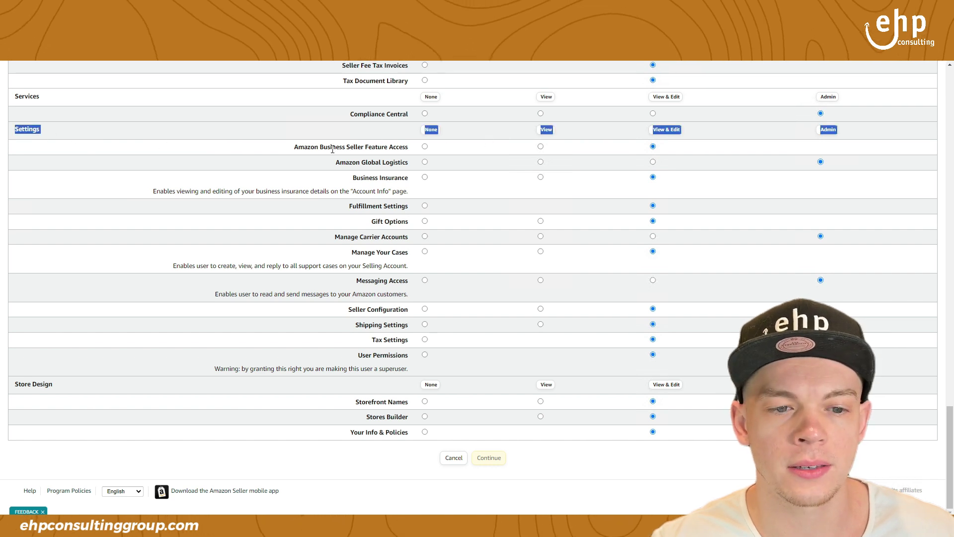
pyautogui.moveTo(356, 180); pyautogui.dragTo(402, 181)
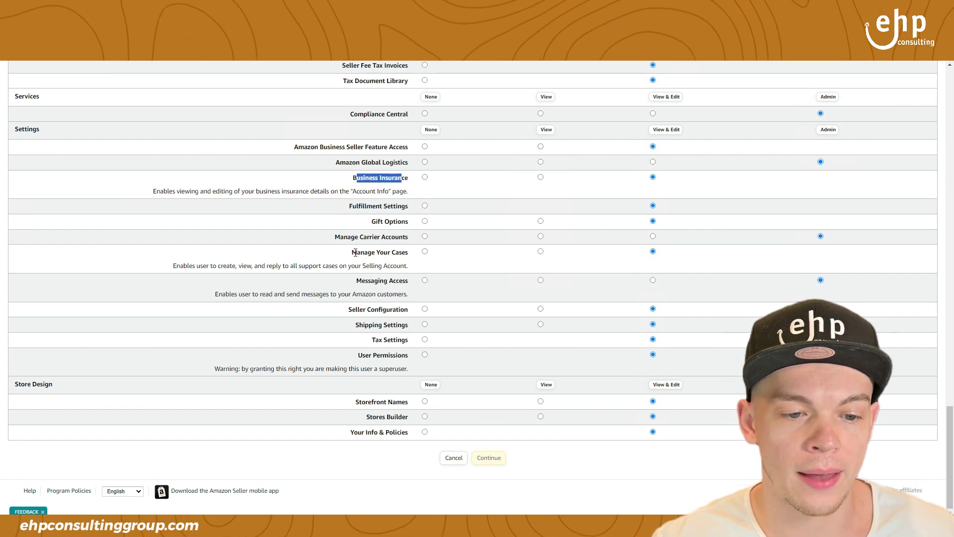
pyautogui.moveTo(355, 252); pyautogui.dragTo(389, 254)
pyautogui.tripleClick(387, 254)
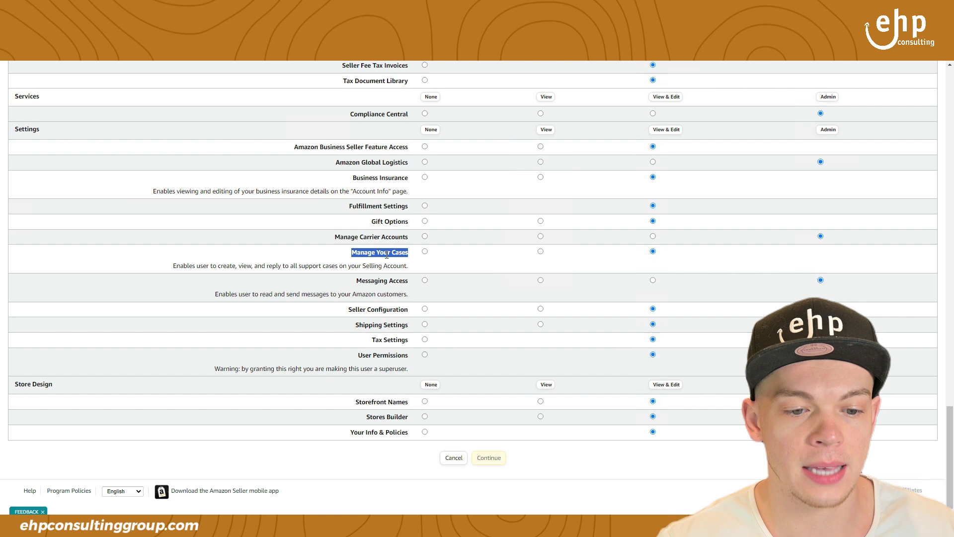
pyautogui.tripleClick(388, 281)
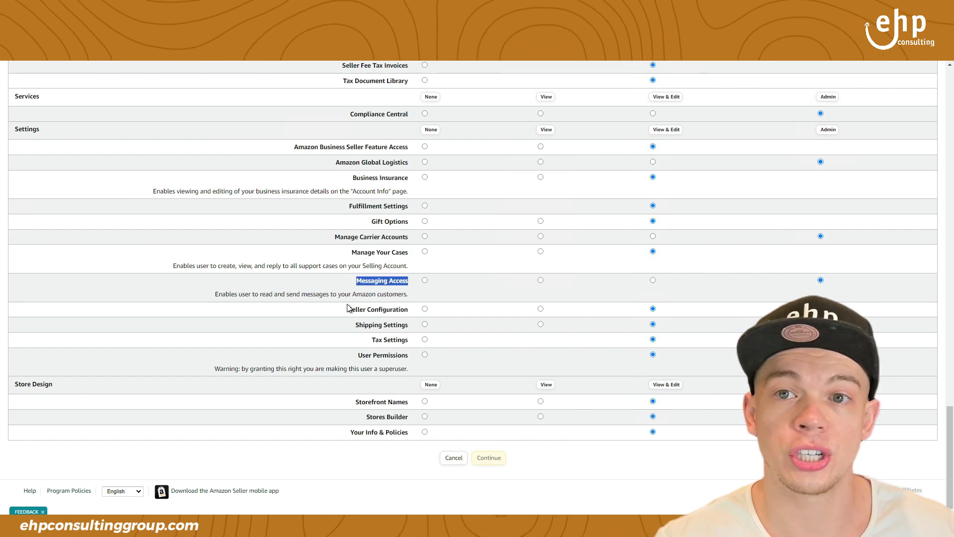
pyautogui.tripleClick(384, 310)
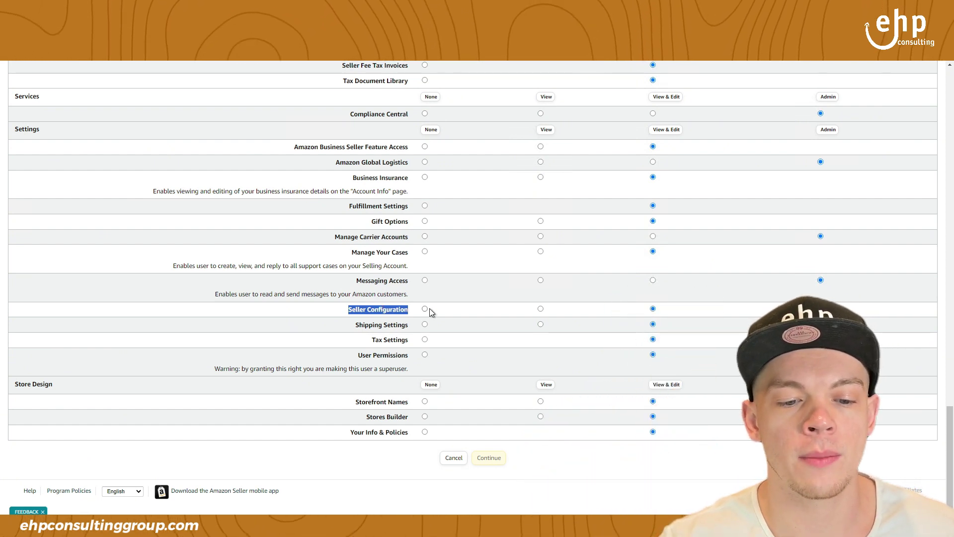
pyautogui.click(425, 309)
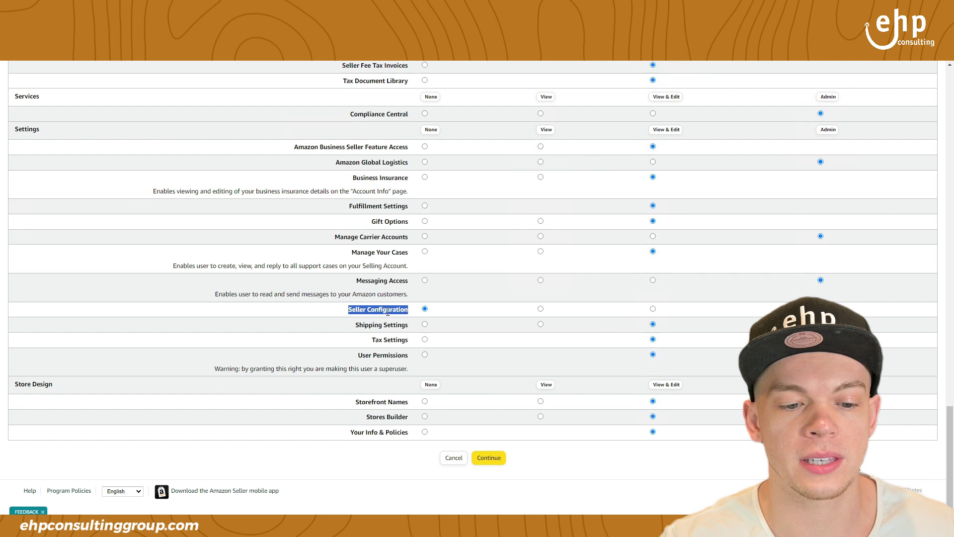
# Highlight Tax Settings, User Permissions with its superuser warning, and Seller Configuration again.
pyautogui.doubleClick(395, 341)
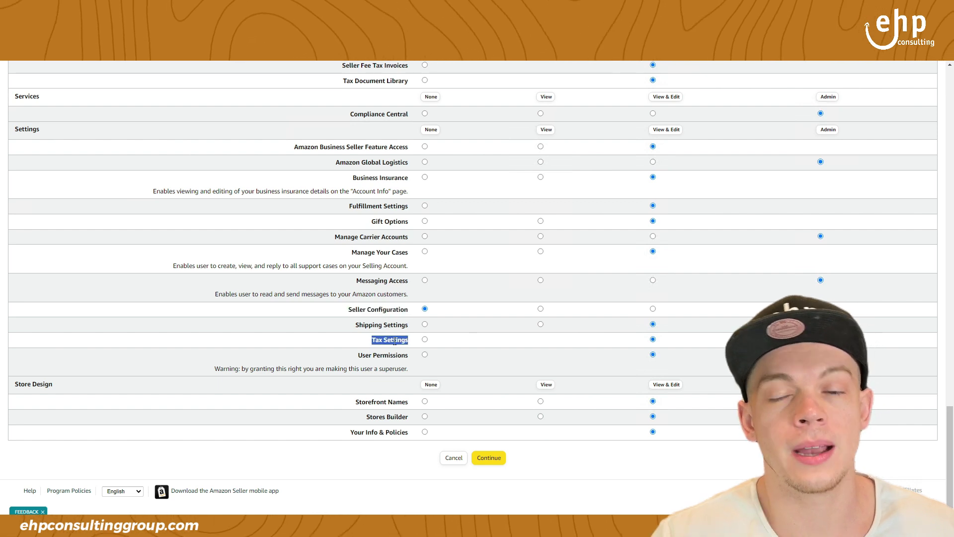
pyautogui.tripleClick(385, 354)
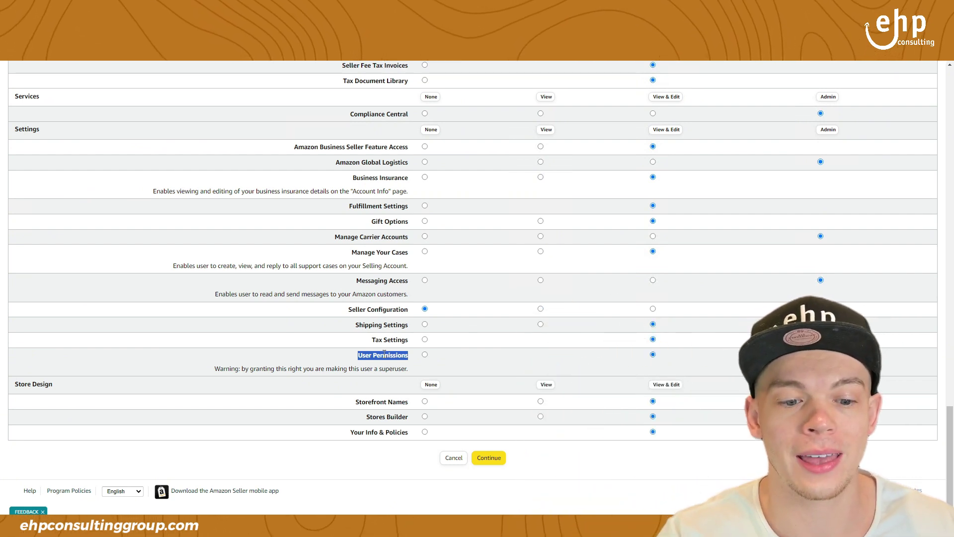
pyautogui.moveTo(221, 370); pyautogui.dragTo(426, 370)
pyautogui.click(309, 369)
pyautogui.tripleClick(298, 372)
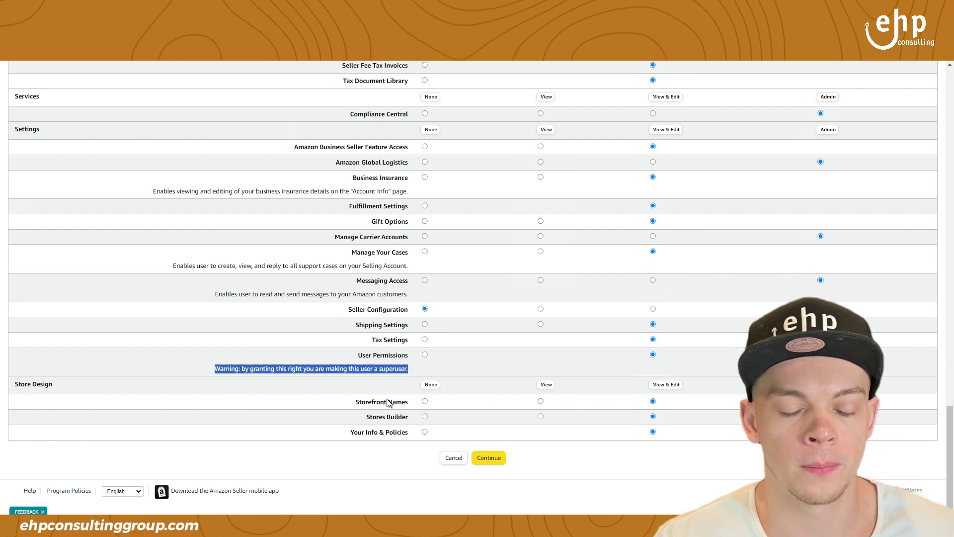
pyautogui.tripleClick(385, 310)
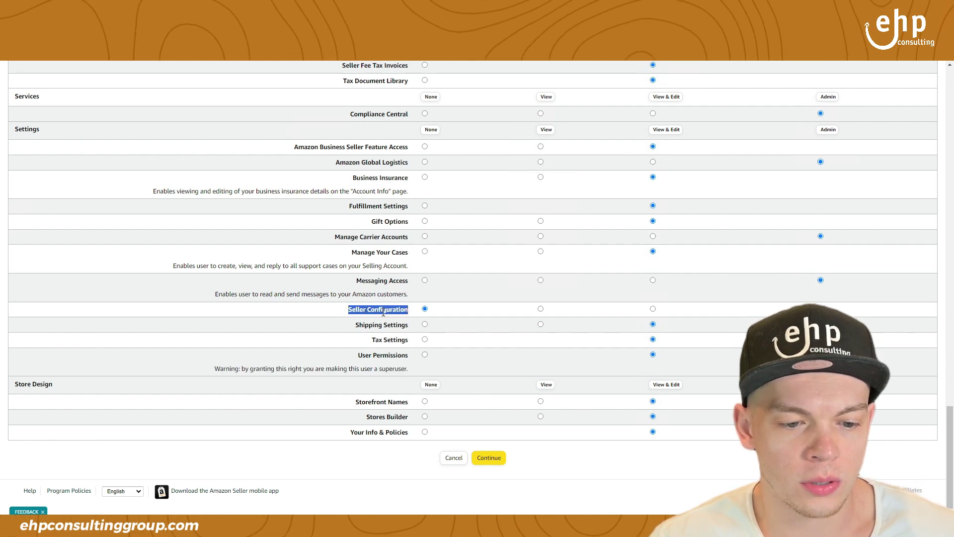
pyautogui.tripleClick(390, 340)
pyautogui.tripleClick(395, 355)
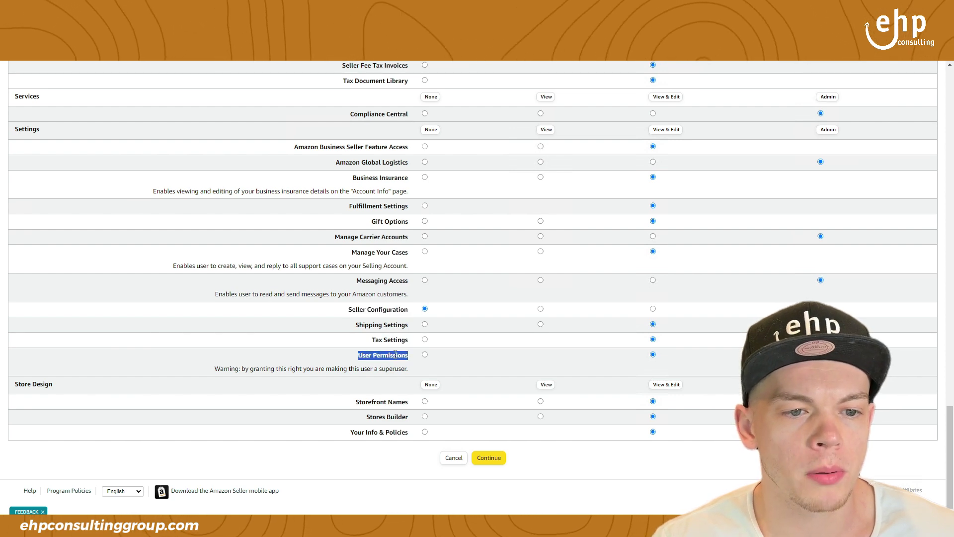
pyautogui.scroll(9, 419, 335)
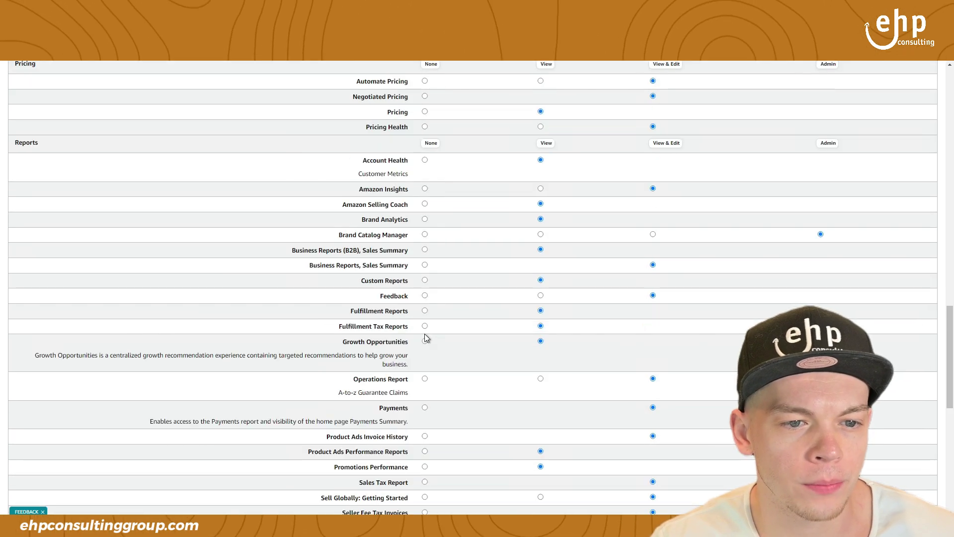
pyautogui.scroll(6, 425, 337)
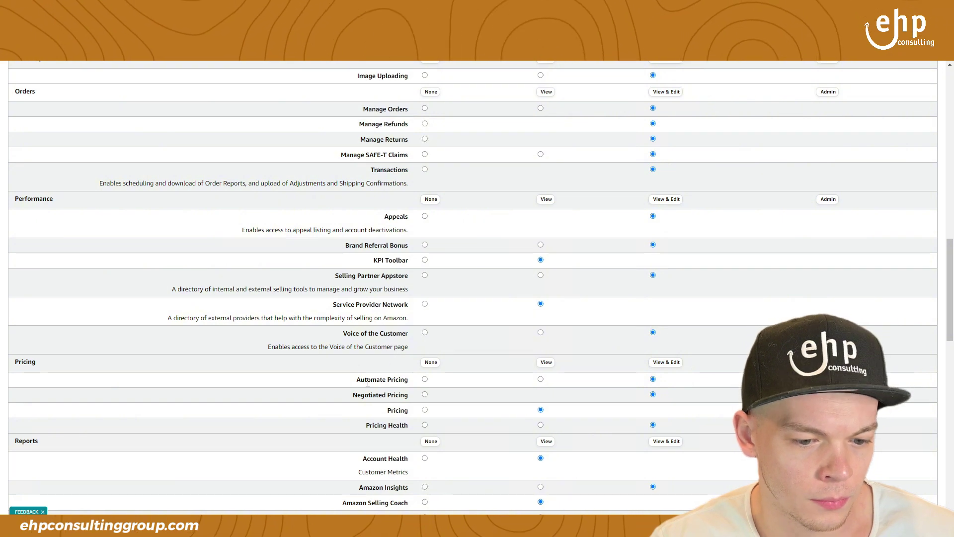
pyautogui.scroll(8, 408, 380)
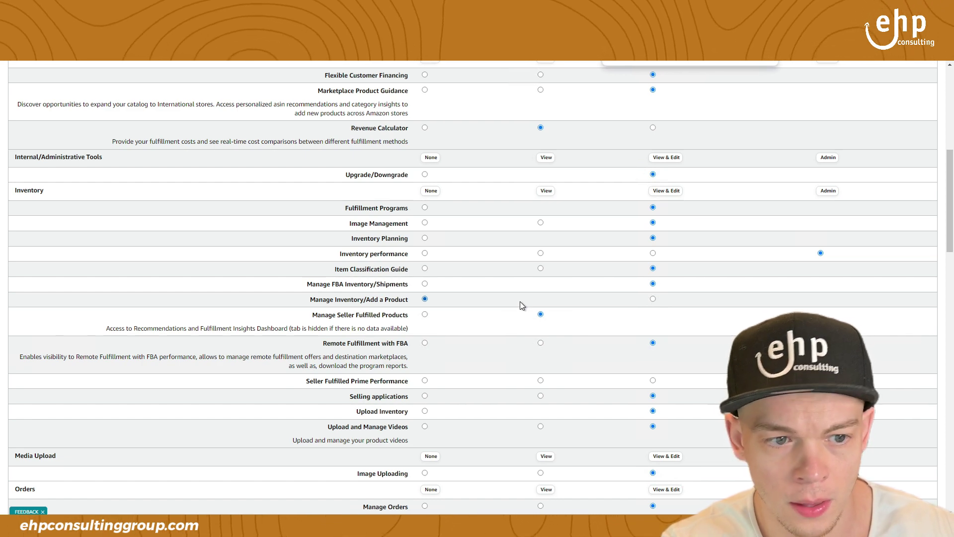
pyautogui.scroll(8, 520, 301)
pyautogui.scroll(-8, 572, 268)
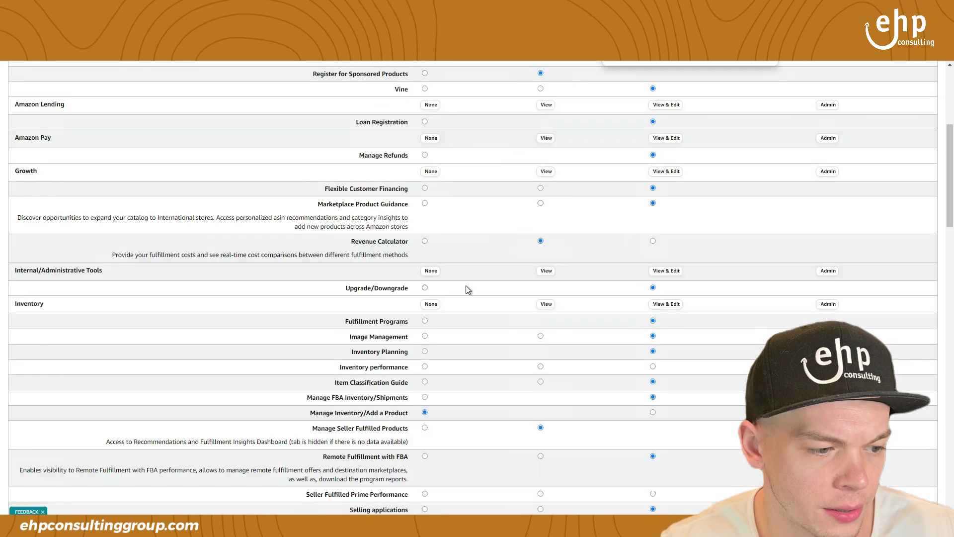
pyautogui.scroll(3, 299, 259)
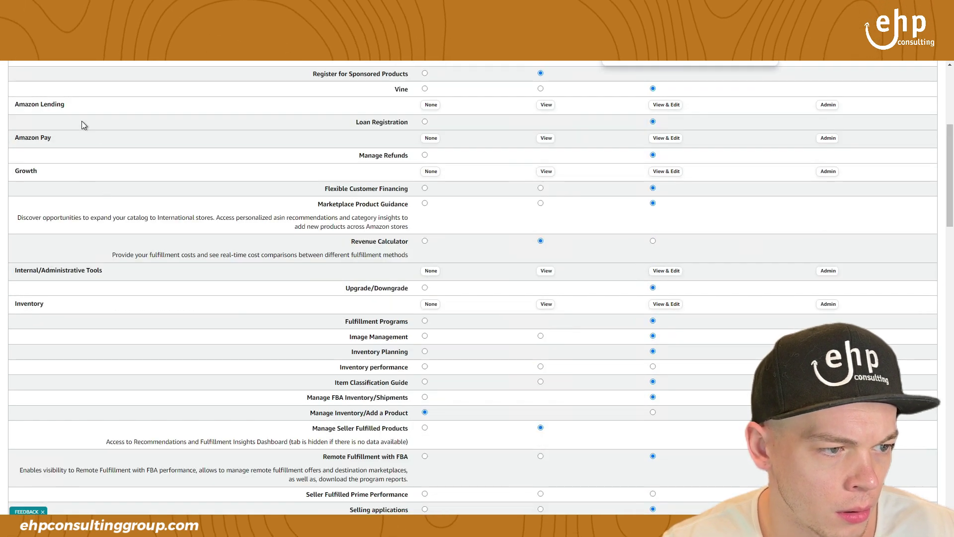
pyautogui.tripleClick(374, 122)
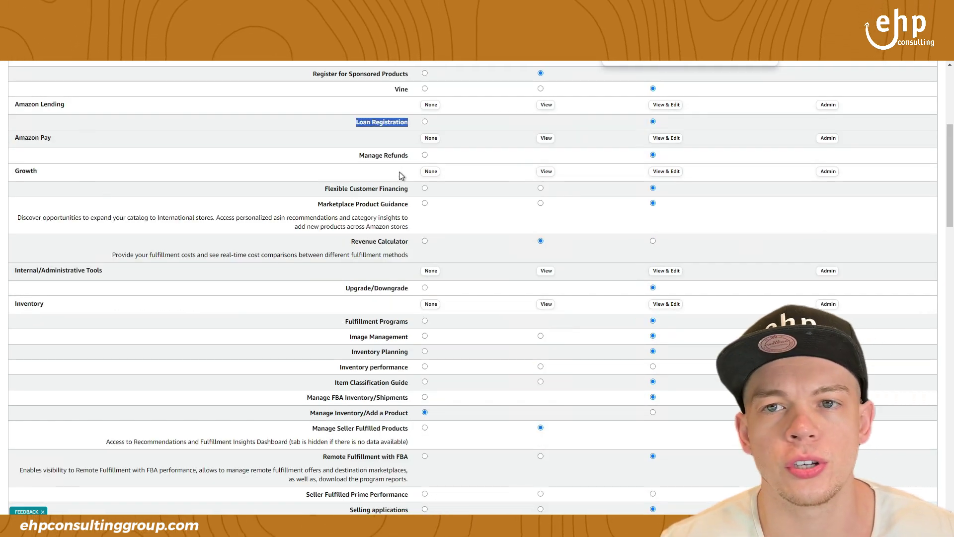
pyautogui.scroll(-1, 366, 166)
pyautogui.scroll(-5, 366, 166)
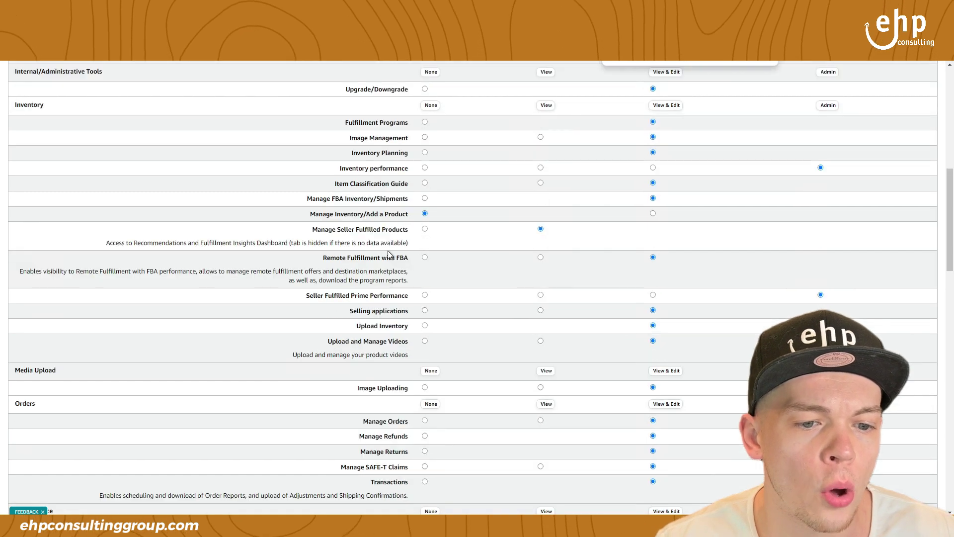
pyautogui.scroll(-1, 382, 219)
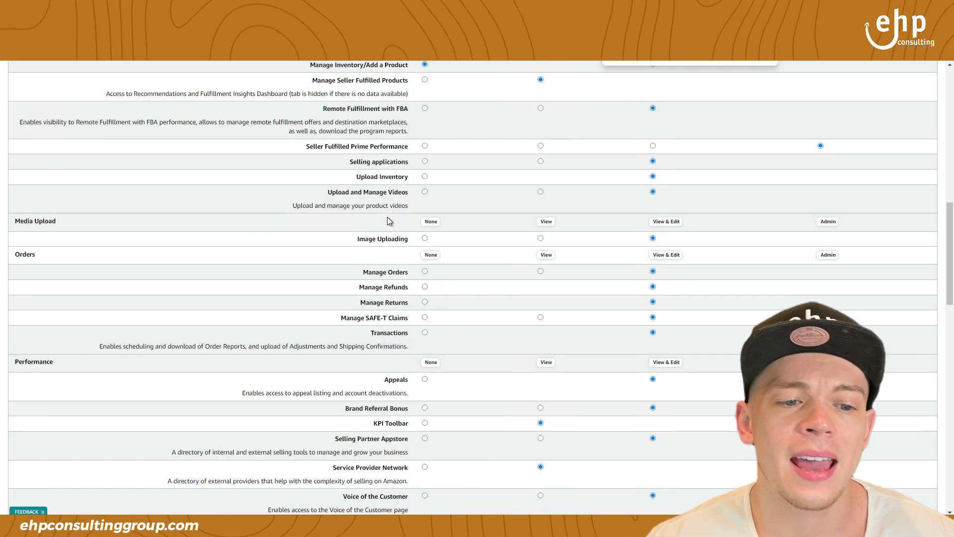
pyautogui.scroll(-6, 388, 221)
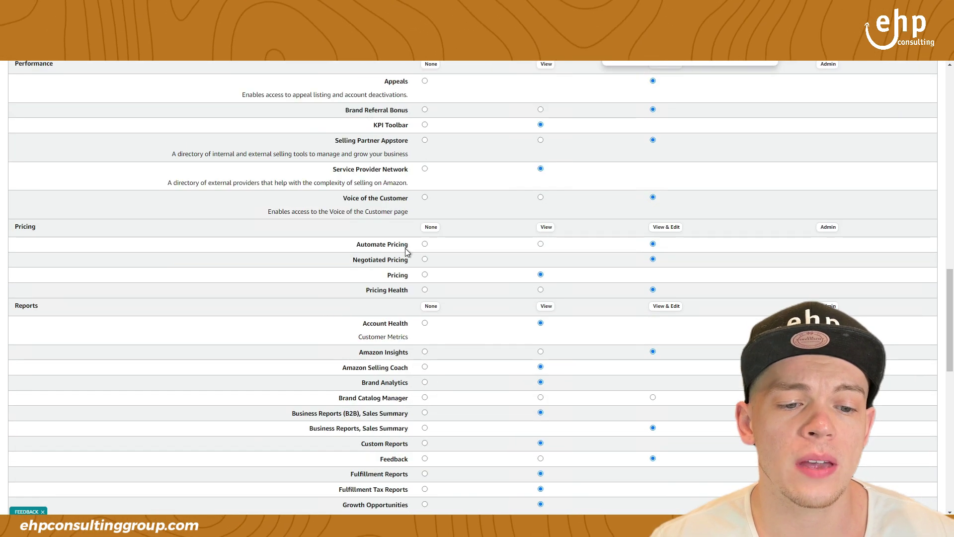
pyautogui.scroll(-7, 406, 251)
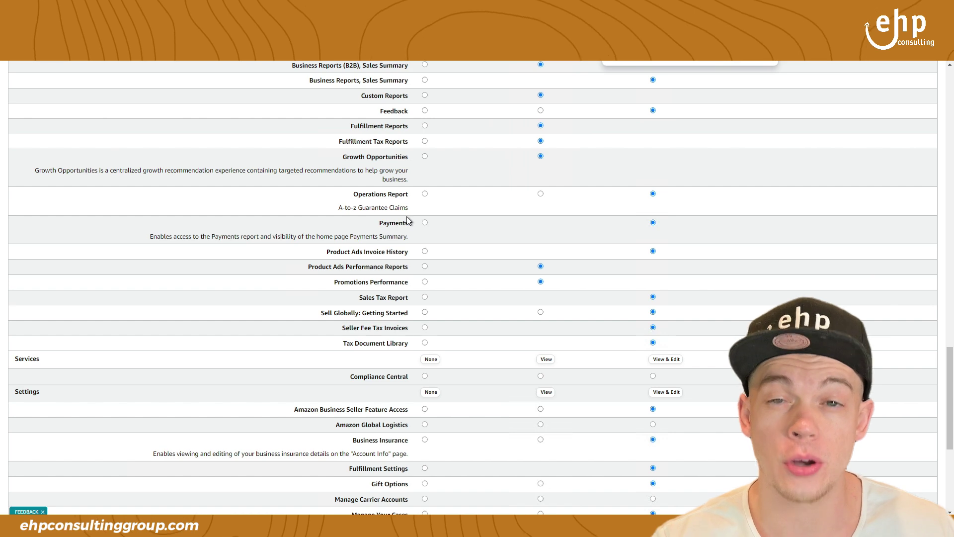
pyautogui.scroll(-3, 407, 220)
pyautogui.scroll(-3, 407, 258)
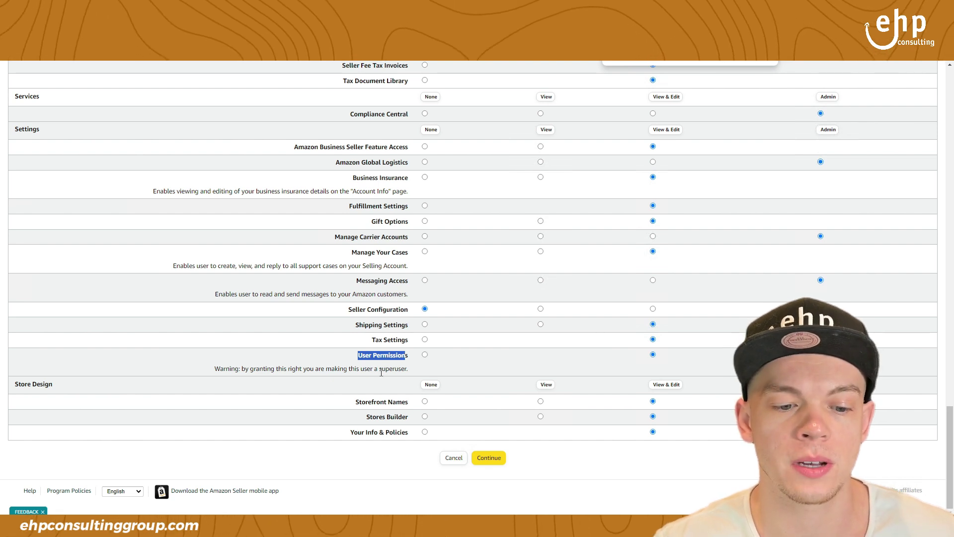
pyautogui.moveTo(381, 372); pyautogui.dragTo(411, 376)
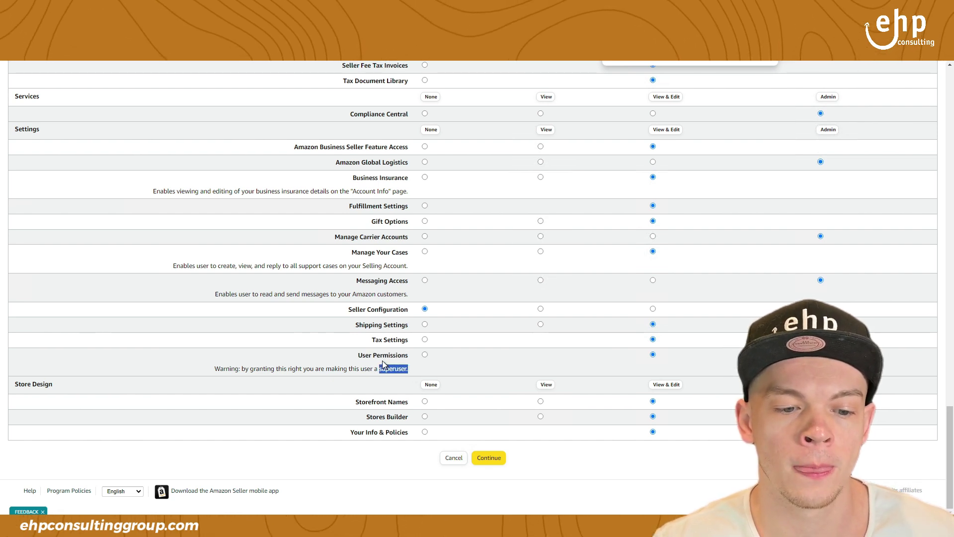
pyautogui.moveTo(363, 355); pyautogui.dragTo(406, 355)
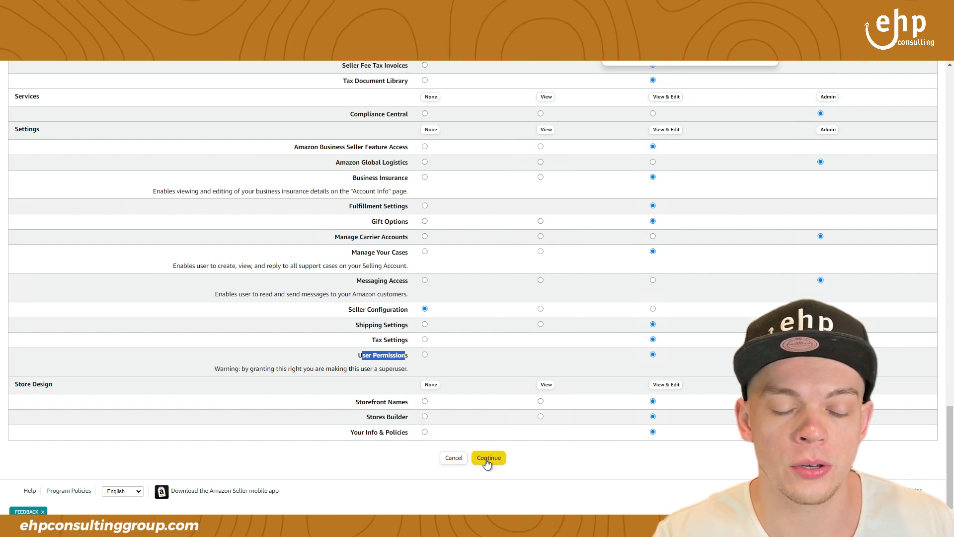
# Grant Admin to the Settings, Services, Pricing, Performance and Orders sections.
pyautogui.click(832, 130)
pyautogui.click(834, 97)
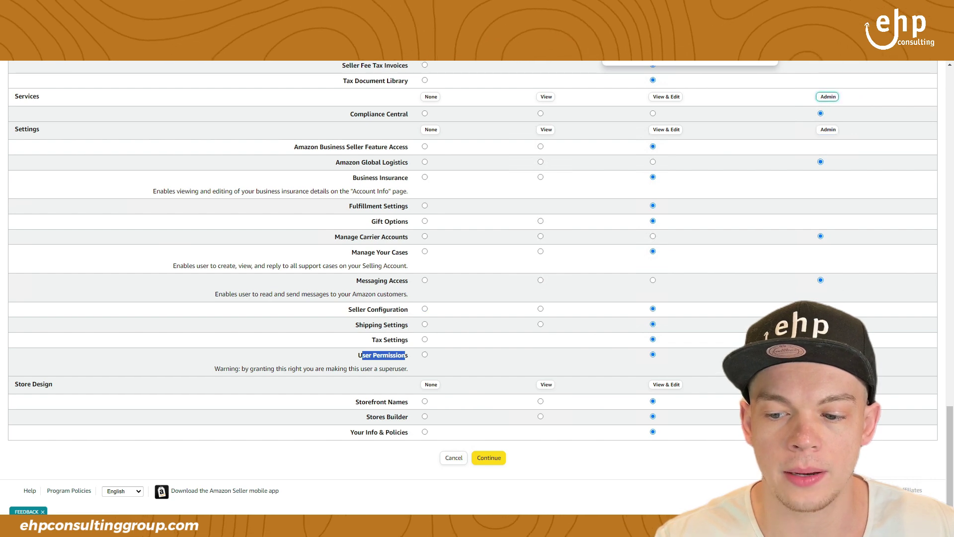
pyautogui.scroll(6, 849, 306)
pyautogui.scroll(4, 845, 232)
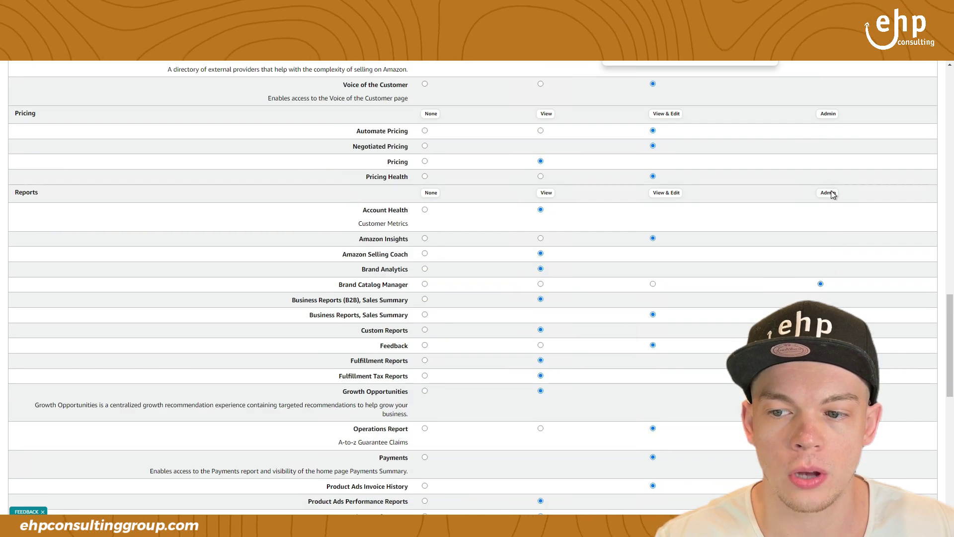
pyautogui.click(835, 114)
pyautogui.scroll(5, 829, 178)
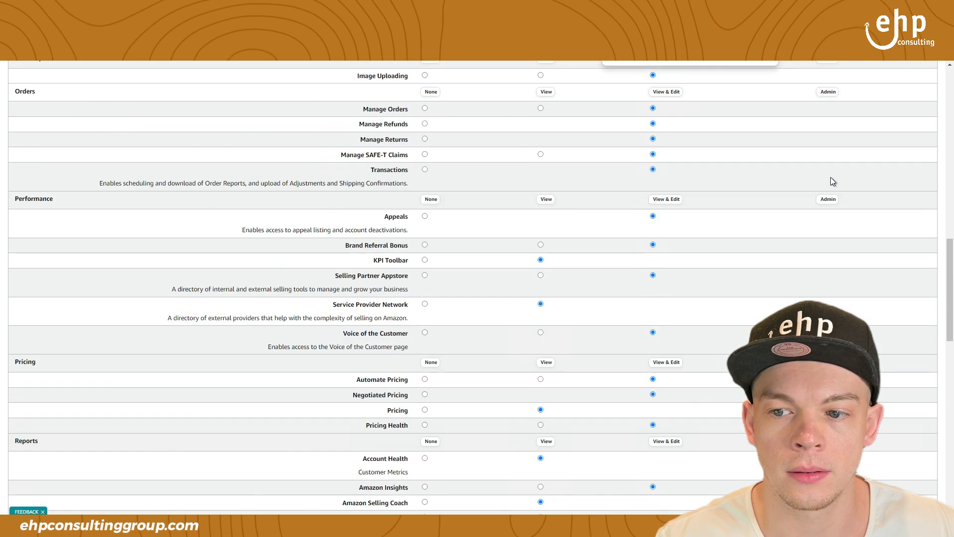
pyautogui.click(828, 199)
pyautogui.click(828, 92)
# Grant Admin to Media Upload, Internal/Administrative Tools, Growth, Amazon Pay and Advertising.
pyautogui.scroll(3, 835, 179)
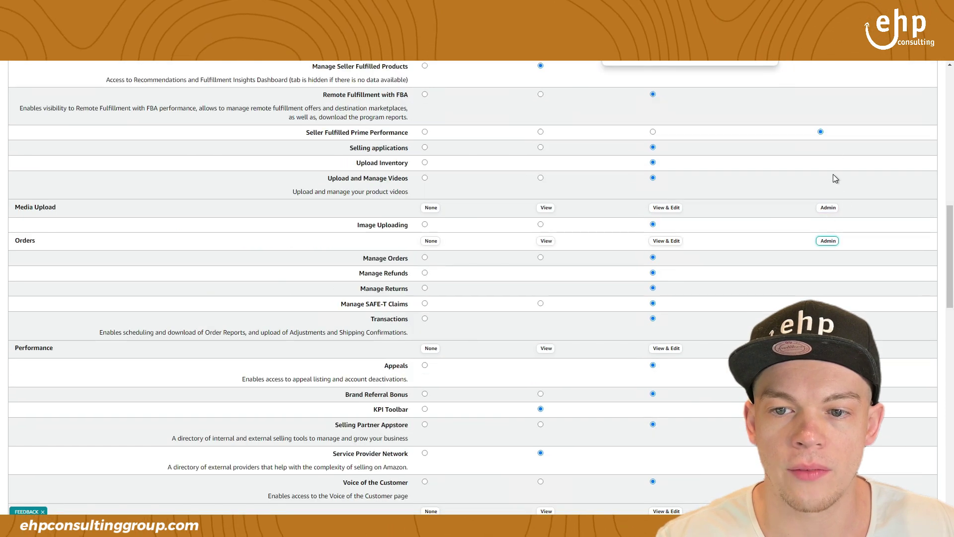
pyautogui.click(826, 207)
pyautogui.scroll(6, 842, 205)
pyautogui.scroll(1, 841, 206)
pyautogui.click(828, 257)
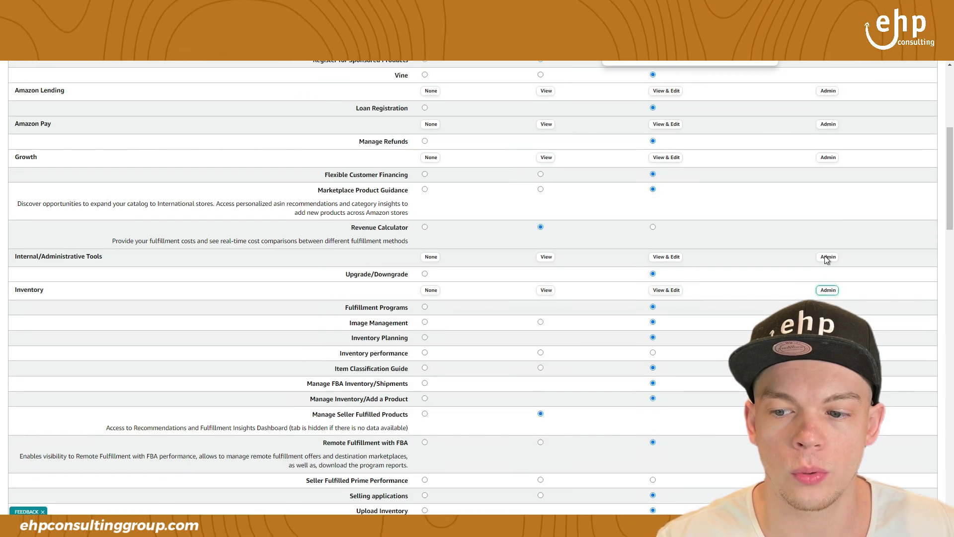
pyautogui.click(827, 157)
pyautogui.click(828, 124)
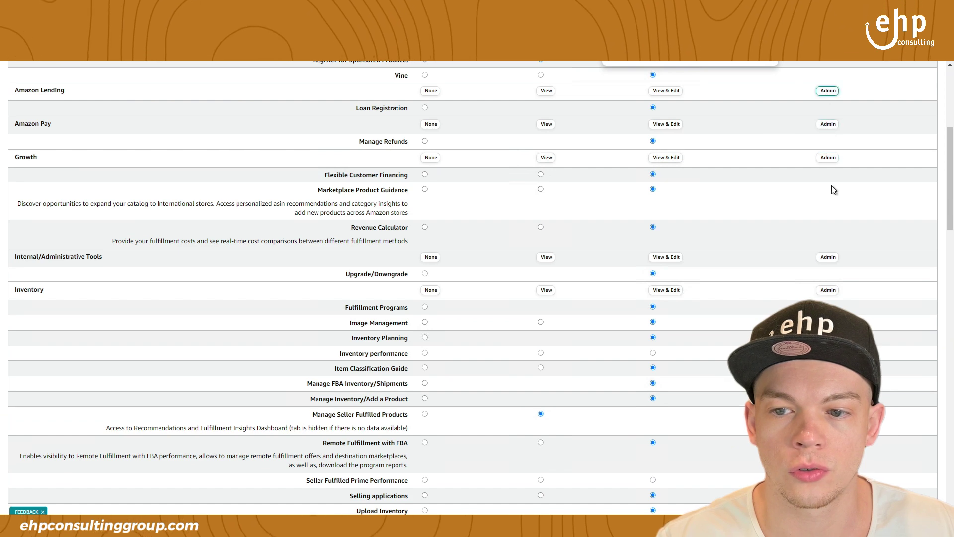
pyautogui.scroll(5, 831, 193)
pyautogui.click(825, 155)
pyautogui.scroll(-20, 810, 207)
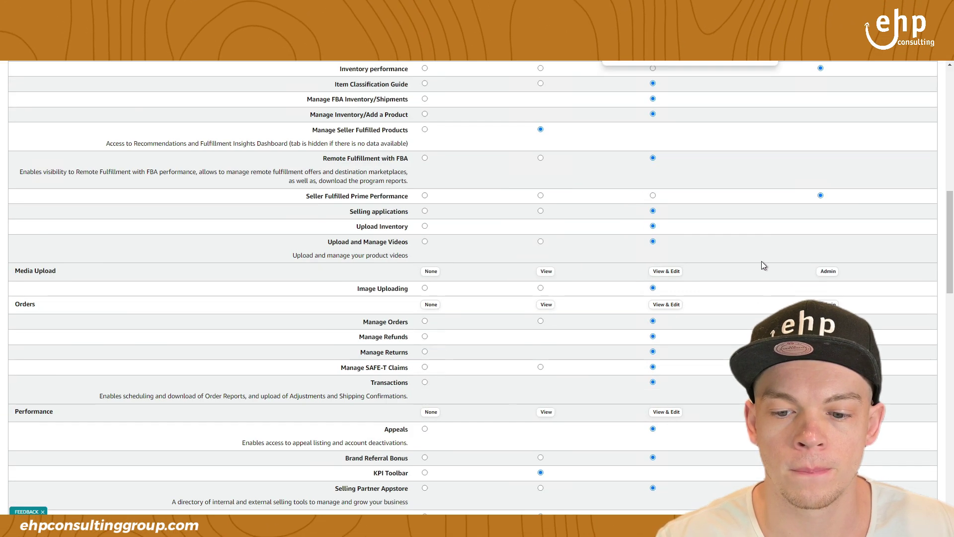
pyautogui.scroll(-2, 493, 471)
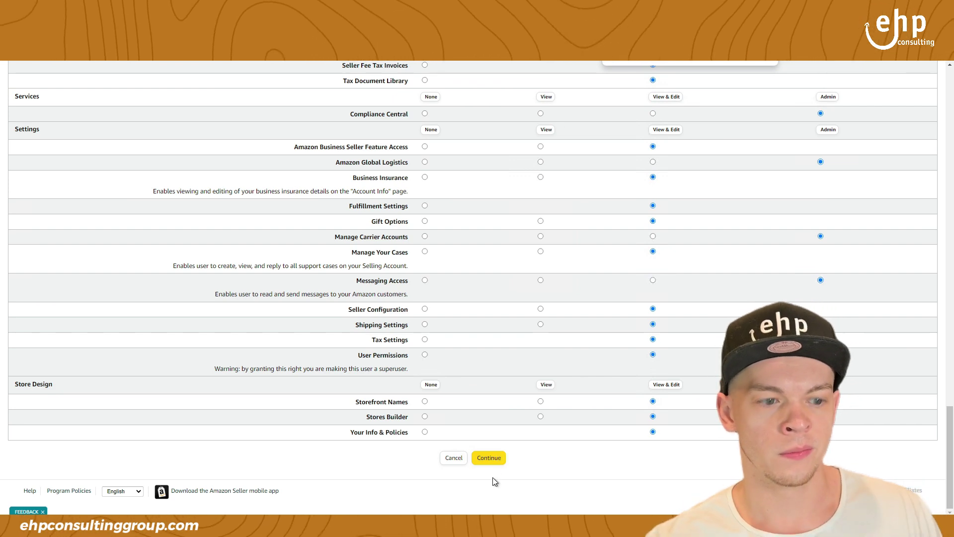
# Submit the permissions and check Revenue Calculator's change from View to View & Edit.
pyautogui.click(489, 458)
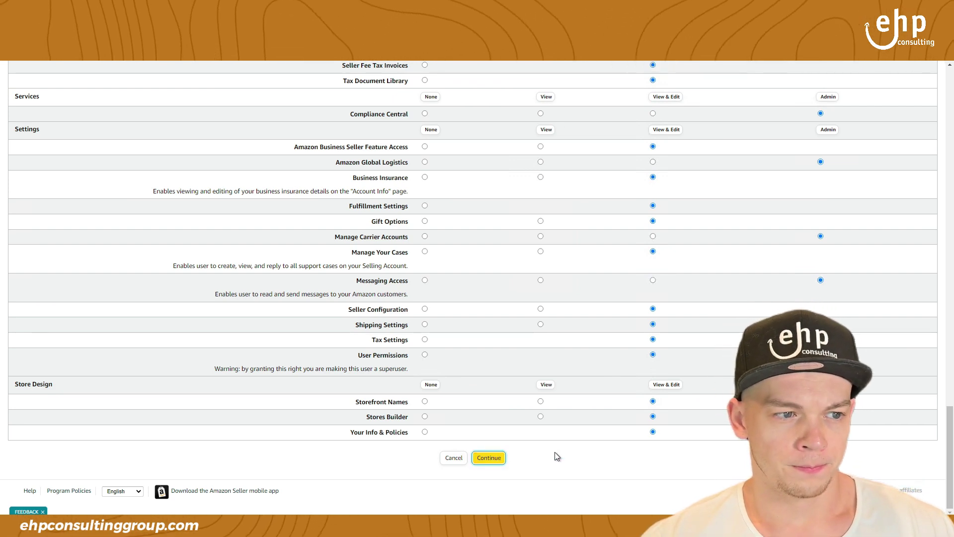
pyautogui.scroll(-6, 560, 440)
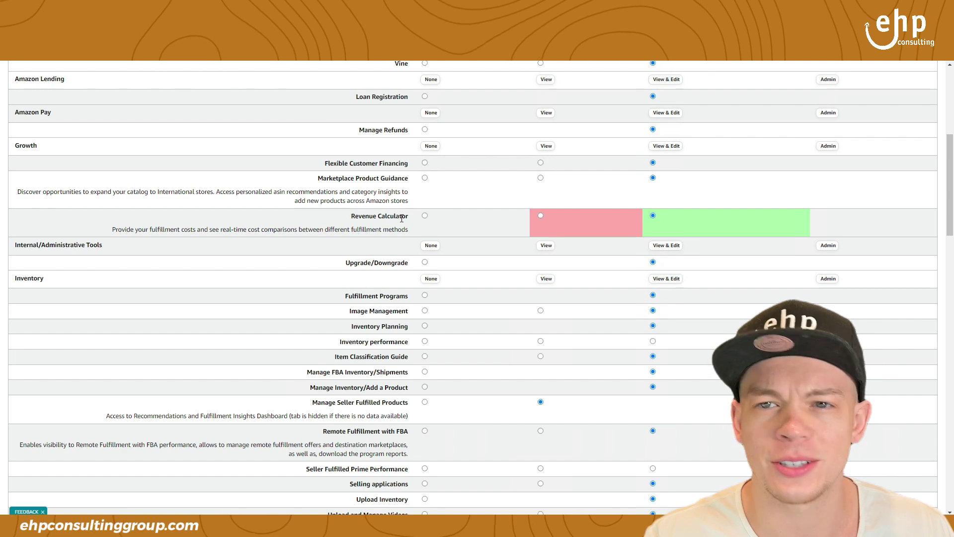
pyautogui.scroll(-20, 541, 196)
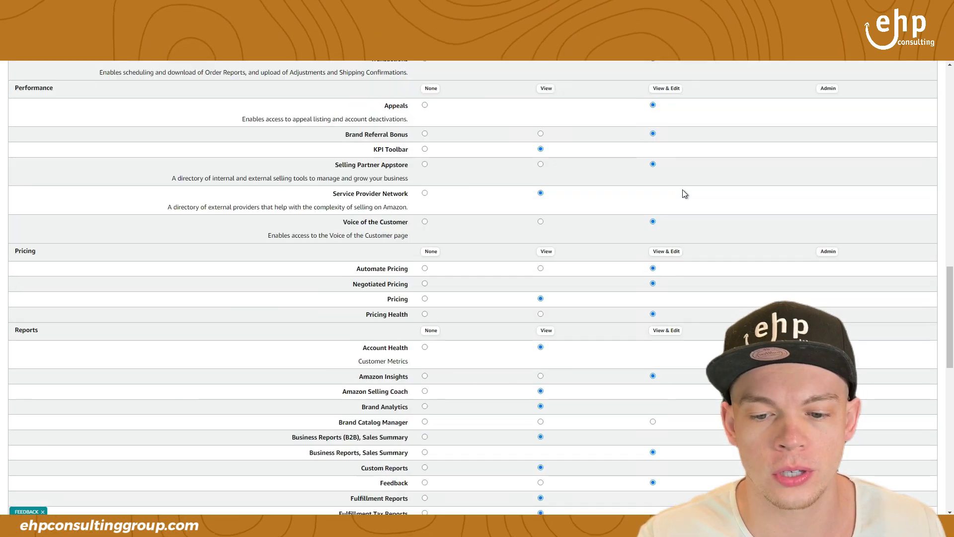
pyautogui.scroll(-2, 527, 279)
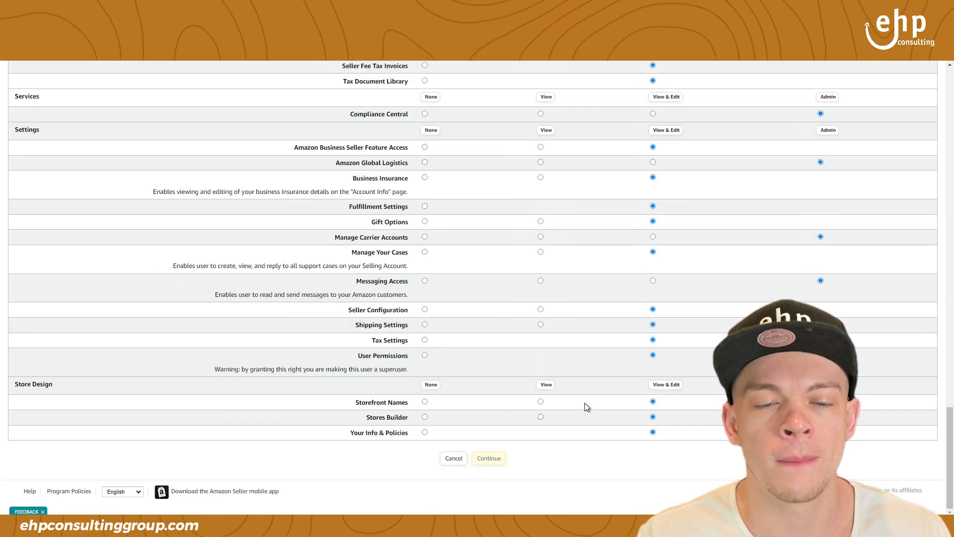
pyautogui.scroll(20, 378, 192)
# Return to the users list without resubmitting and reopen the secondary user's permissions.
pyautogui.hotkey('alt', 'Left')
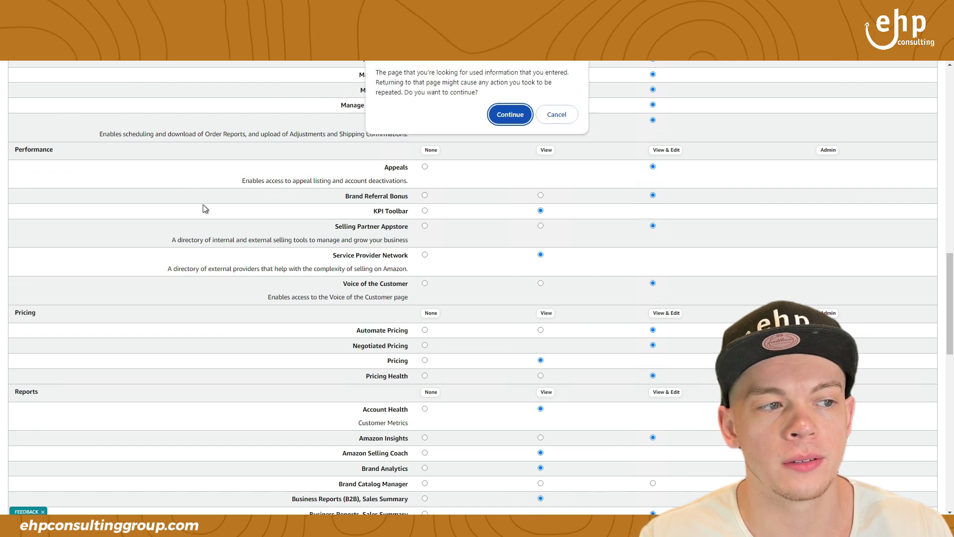
pyautogui.click(551, 119)
pyautogui.scroll(-15, 582, 422)
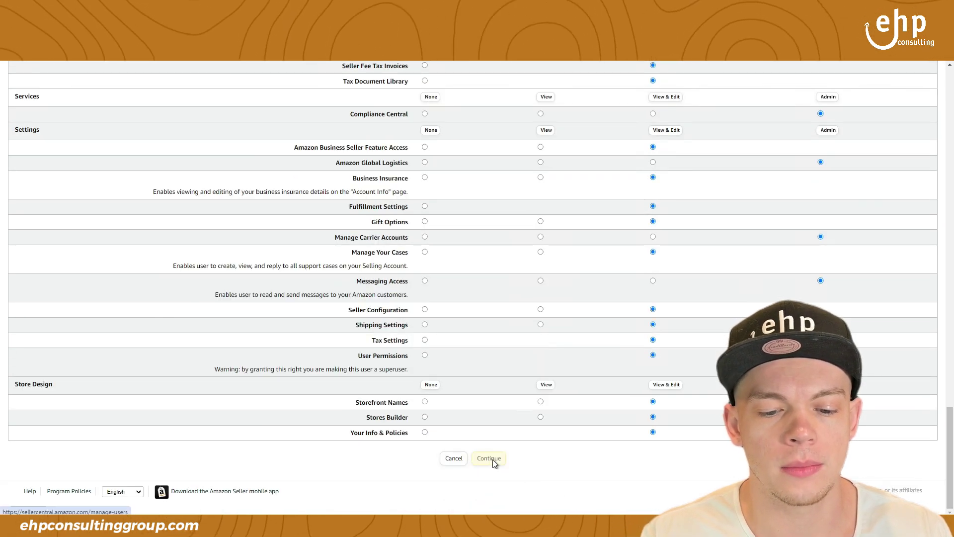
pyautogui.click(452, 464)
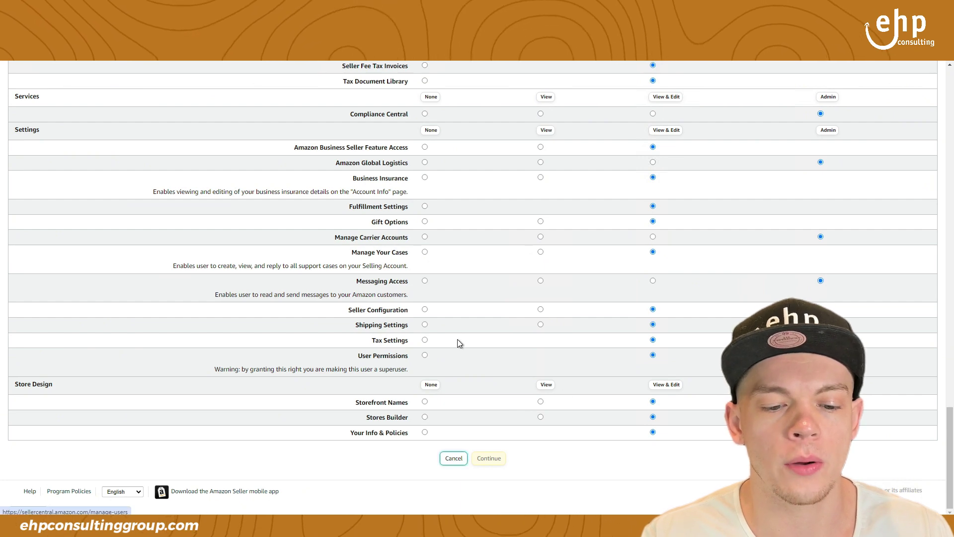
pyautogui.click(697, 307)
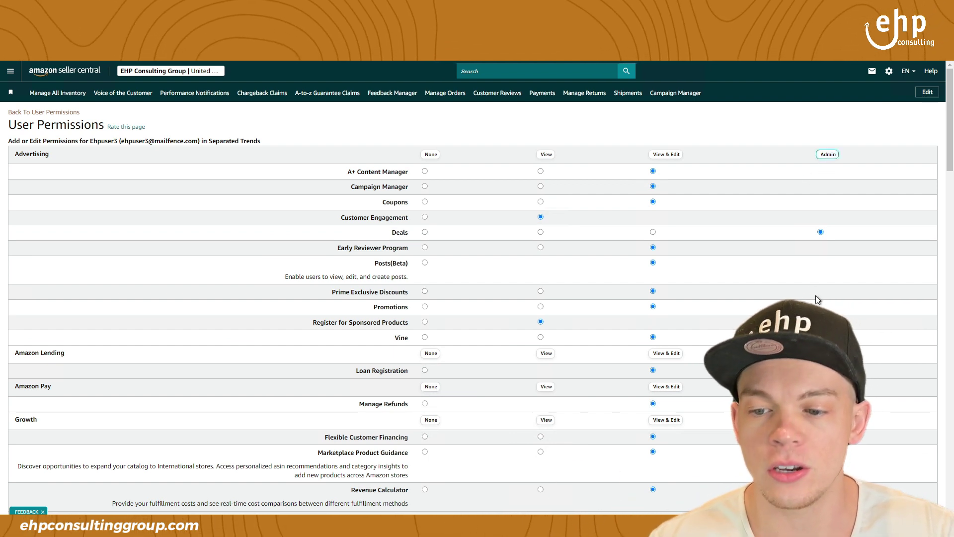
pyautogui.scroll(-8, 830, 256)
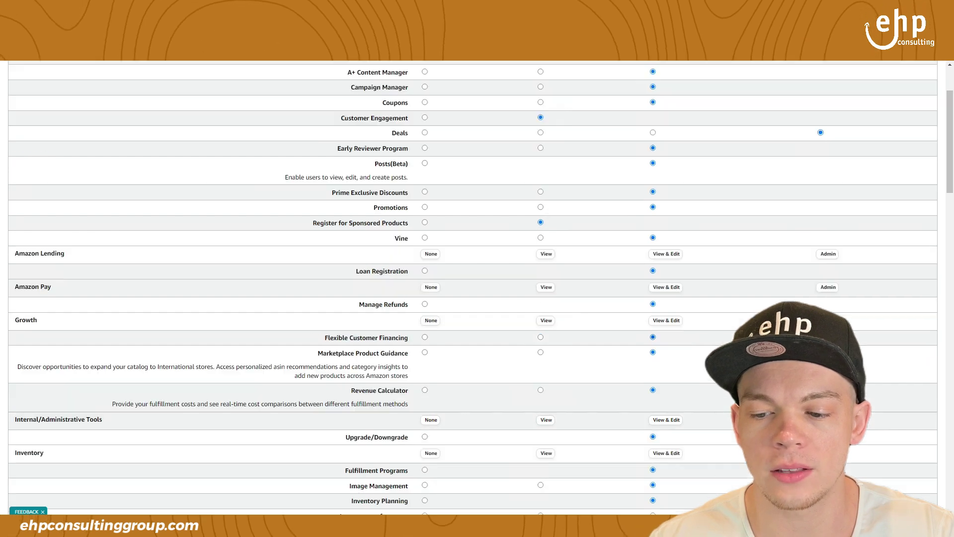
pyautogui.scroll(-20, 823, 133)
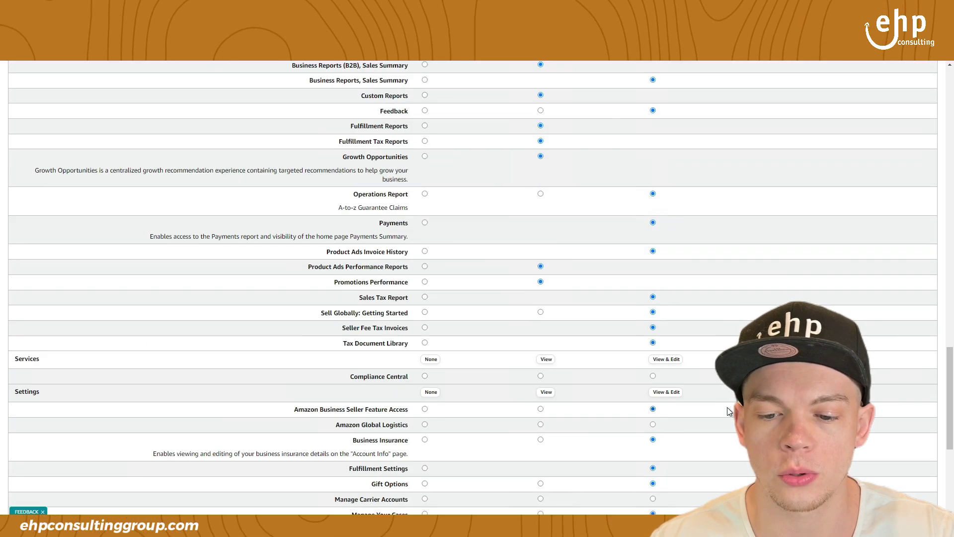